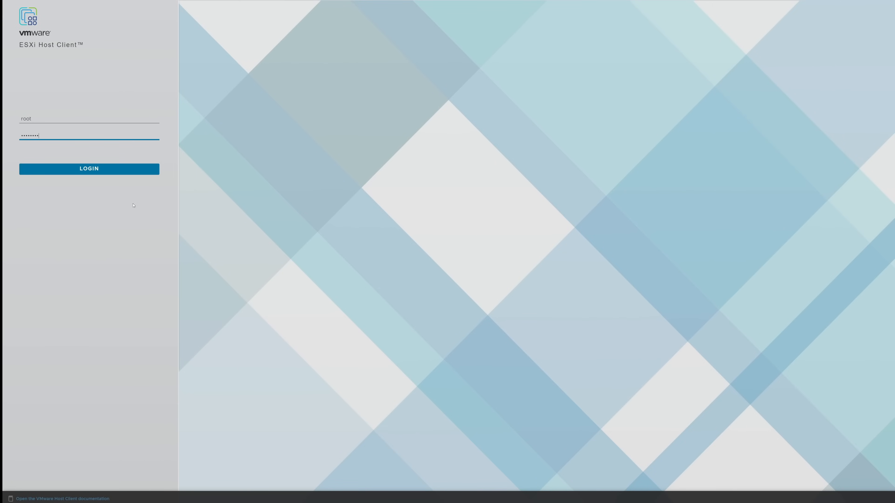
- Log in as root with the account password and view the host's advanced settings and performance chart
{"action": "type", "text": "•••••••"}
{"action": "key", "text": "Return"}
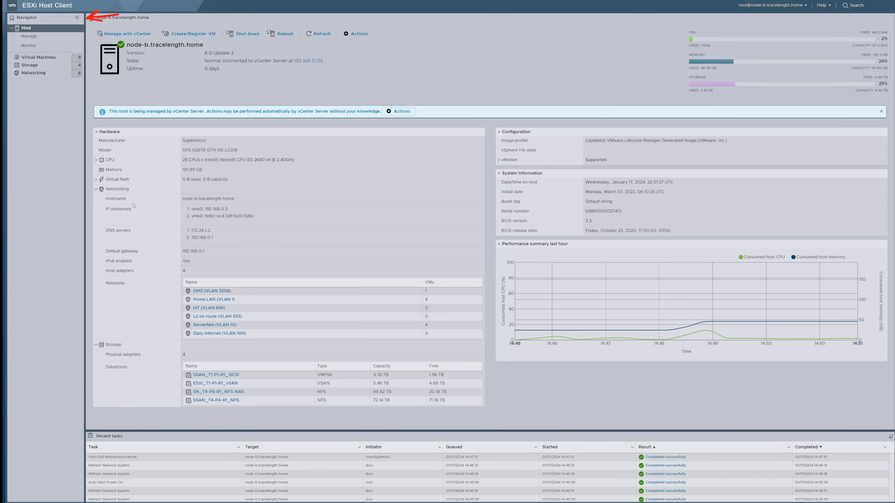
{"action": "left_click", "coordinate": [29, 36]}
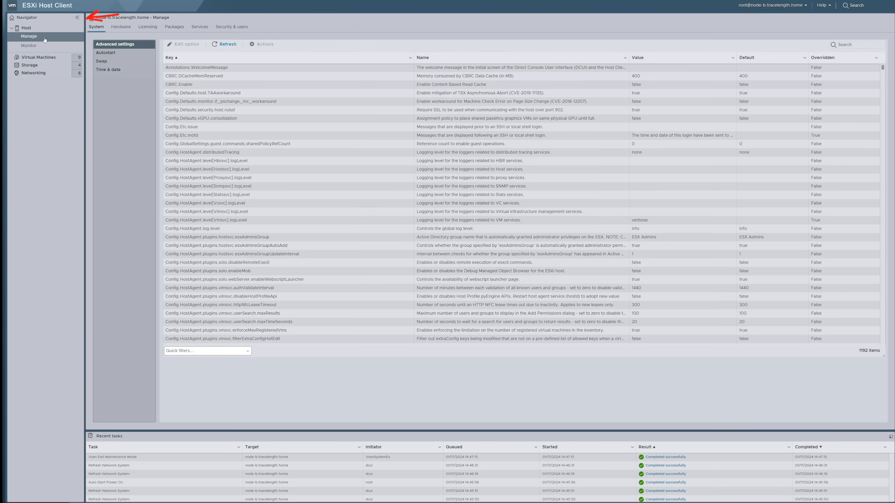
{"action": "left_click", "coordinate": [29, 46]}
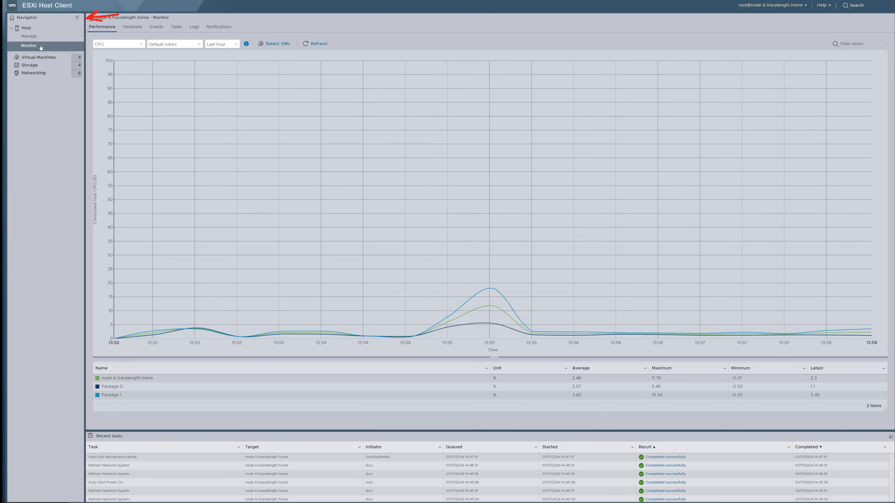
- Open the ubiquiti.tracelength.home virtual machine and check its console, closing the console window when done
{"action": "left_click", "coordinate": [48, 58]}
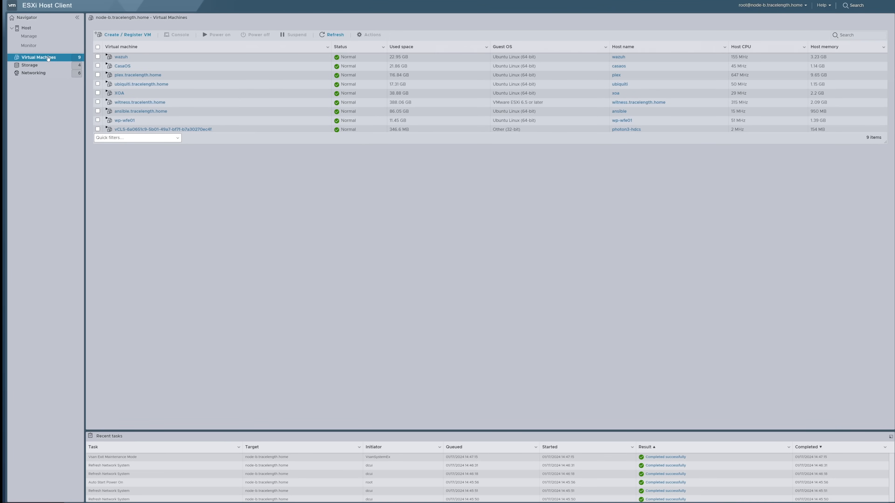
{"action": "left_click", "coordinate": [132, 85]}
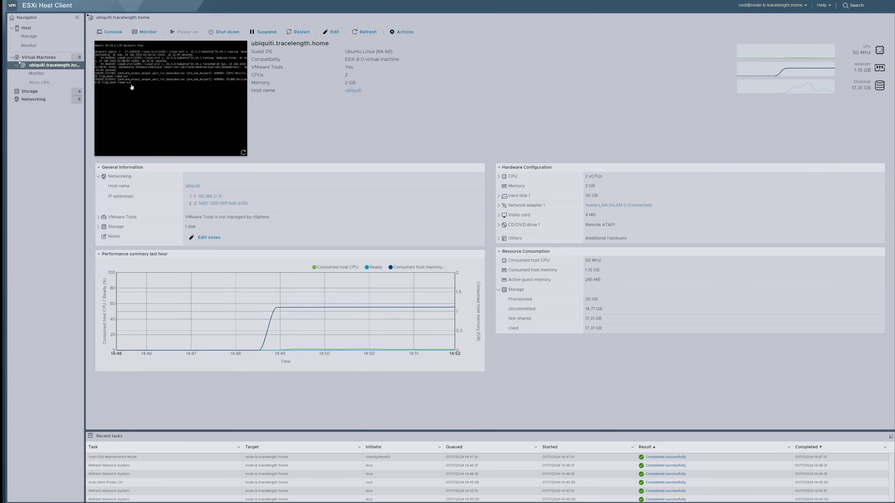
{"action": "left_click", "coordinate": [132, 87]}
{"action": "left_click_drag", "start_coordinate": [174, 30], "coordinate": [357, 125]}
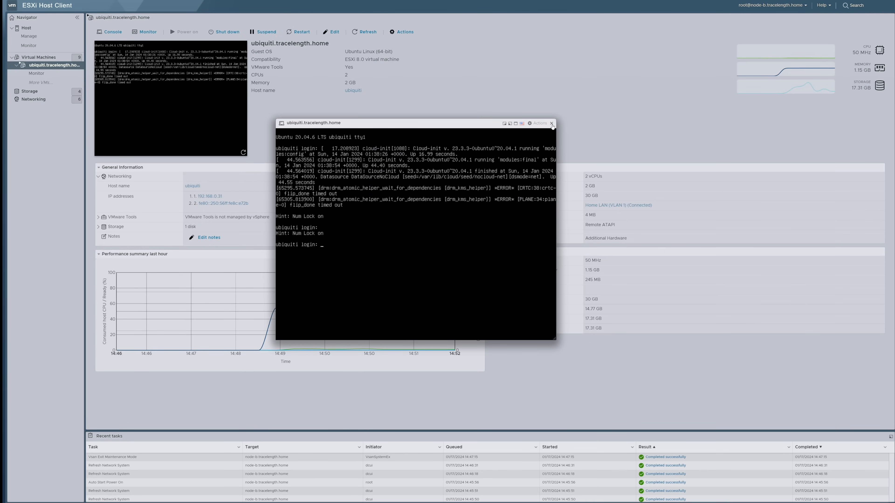
{"action": "left_click", "coordinate": [552, 124]}
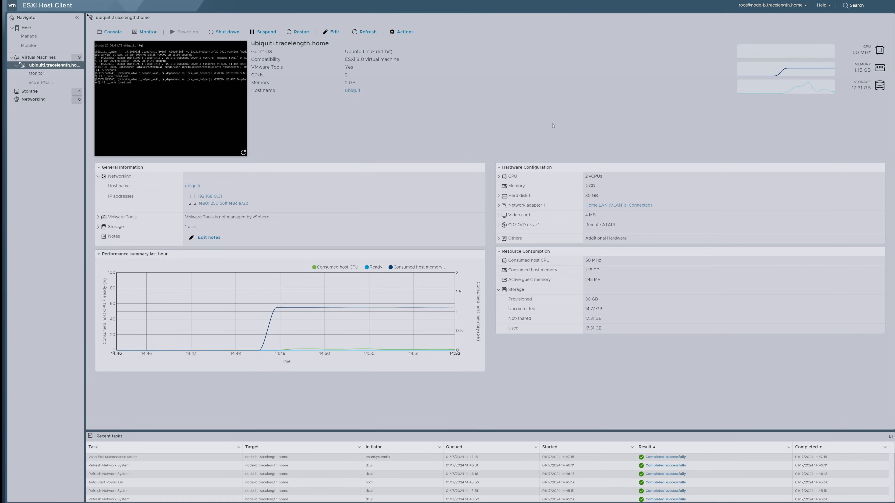
- Browse the files in the ISO Datastore folder of the SSAN_T4-P4-R1_NFS datastore
{"action": "left_click", "coordinate": [28, 67]}
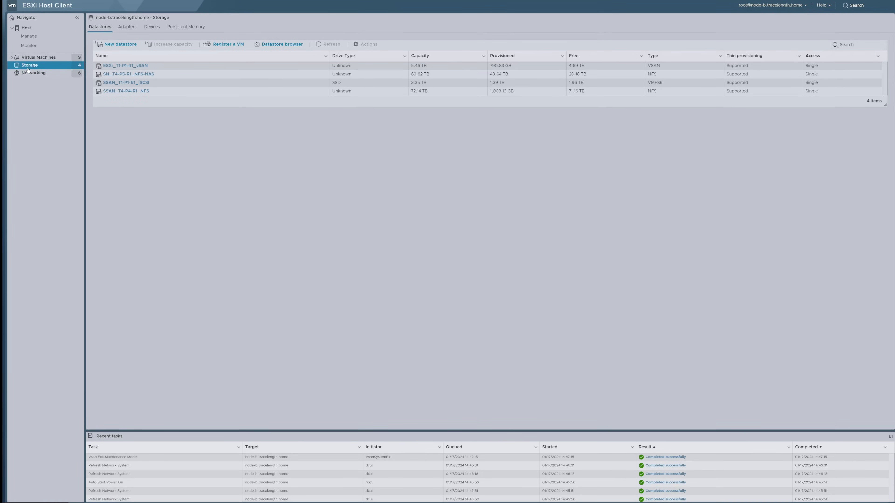
{"action": "left_click", "coordinate": [122, 91]}
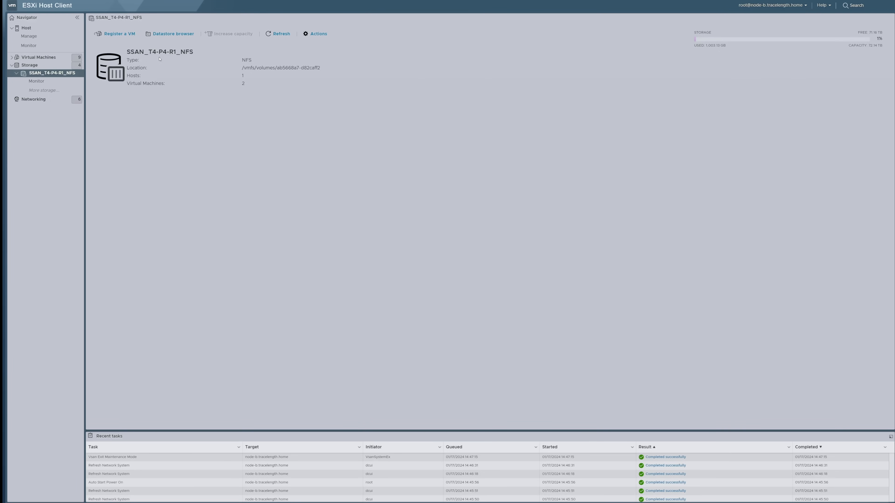
{"action": "left_click", "coordinate": [166, 33]}
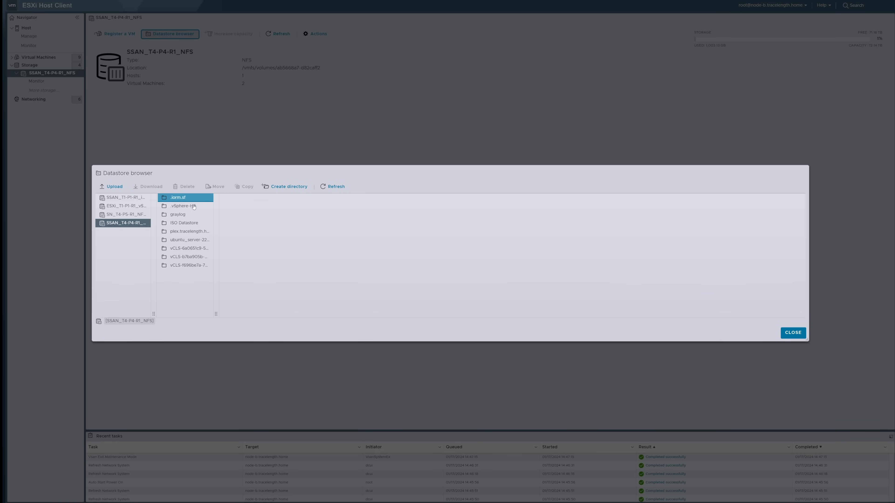
{"action": "left_click", "coordinate": [191, 223]}
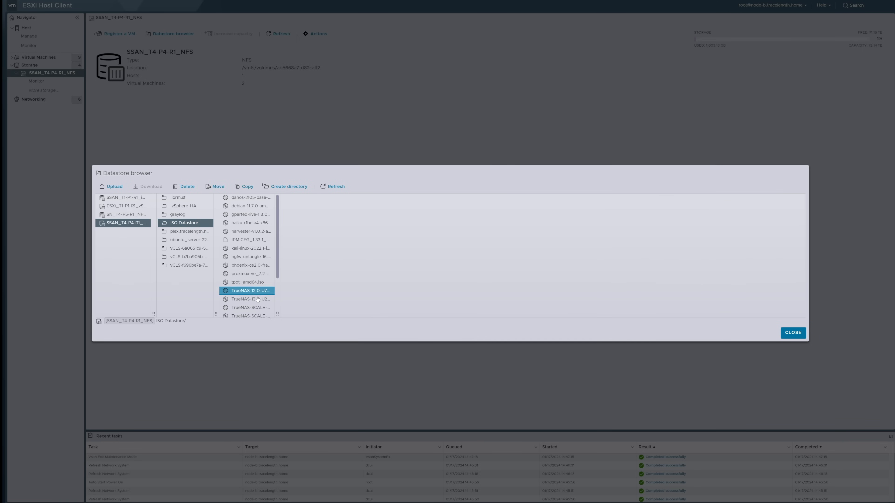
{"action": "left_click_drag", "start_coordinate": [277, 314], "coordinate": [330, 310]}
{"action": "left_click", "coordinate": [793, 333]}
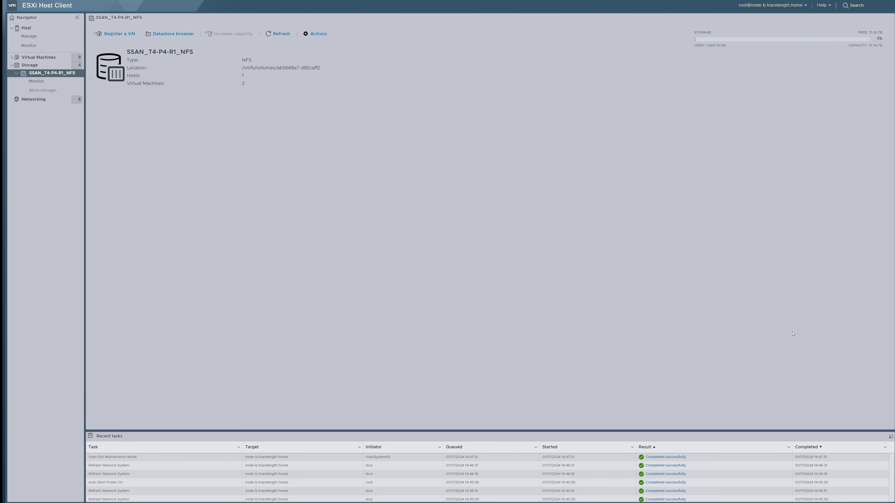
- Inspect the Home LAN (VLAN 1) port group and the topology of virtual switch vSwitch0
{"action": "left_click", "coordinate": [42, 100]}
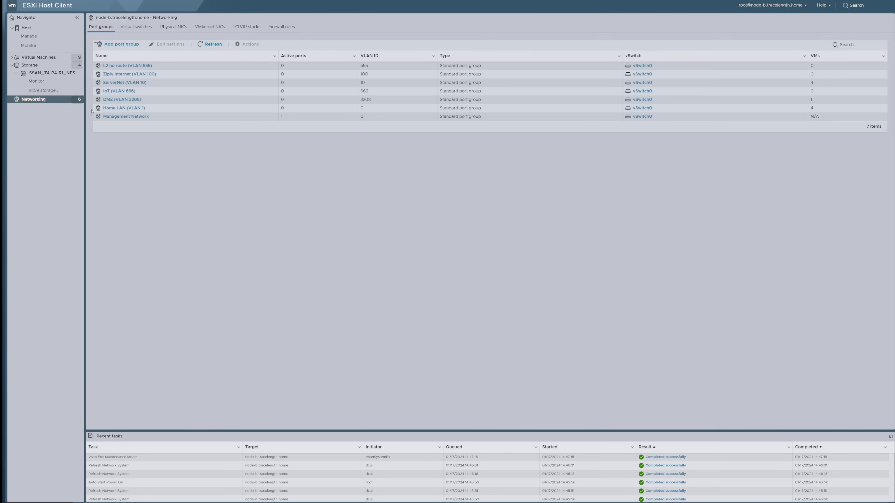
{"action": "left_click", "coordinate": [115, 108]}
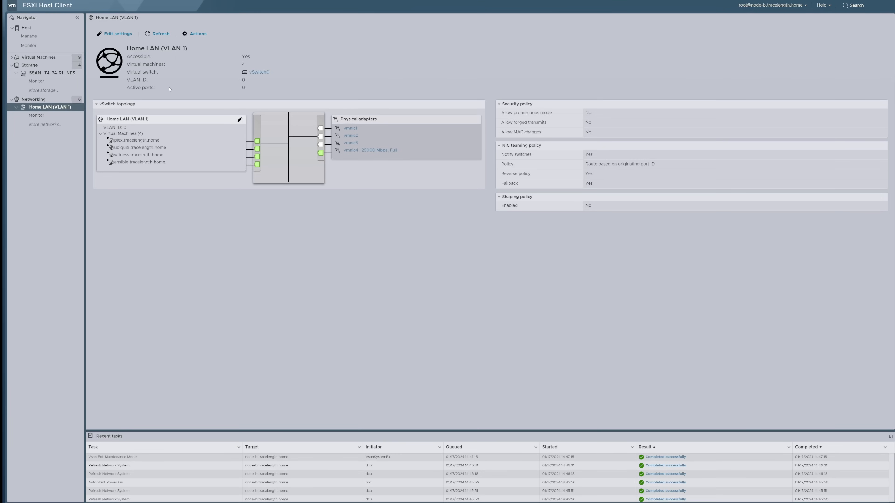
{"action": "left_click", "coordinate": [33, 99]}
{"action": "left_click", "coordinate": [137, 27]}
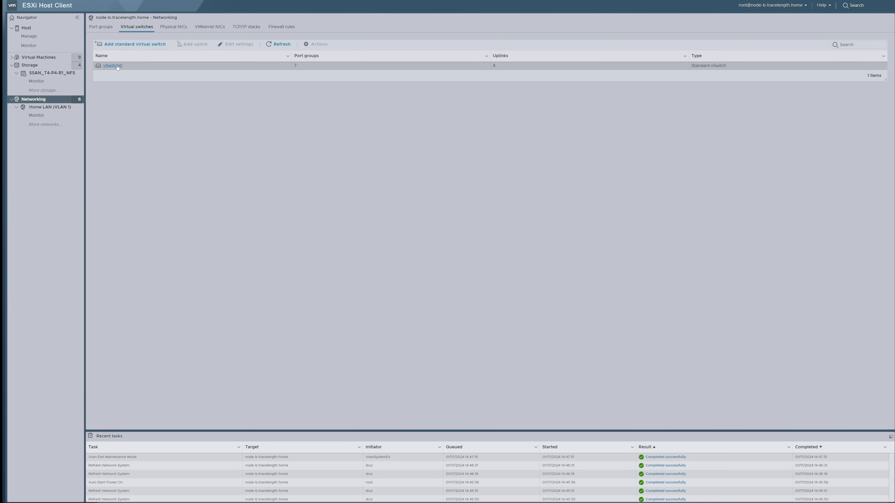
{"action": "left_click", "coordinate": [118, 68]}
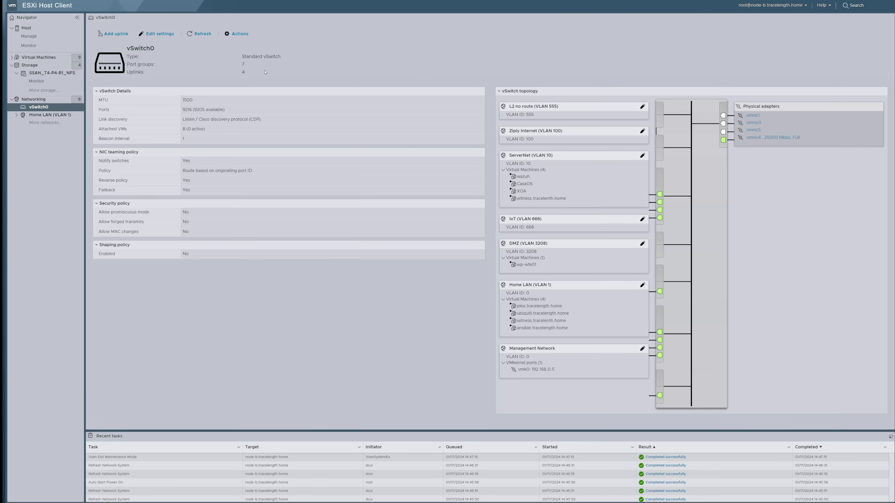
- View the host's physical network adapters and VMkernel NICs
{"action": "left_click", "coordinate": [53, 99]}
{"action": "left_click", "coordinate": [175, 28]}
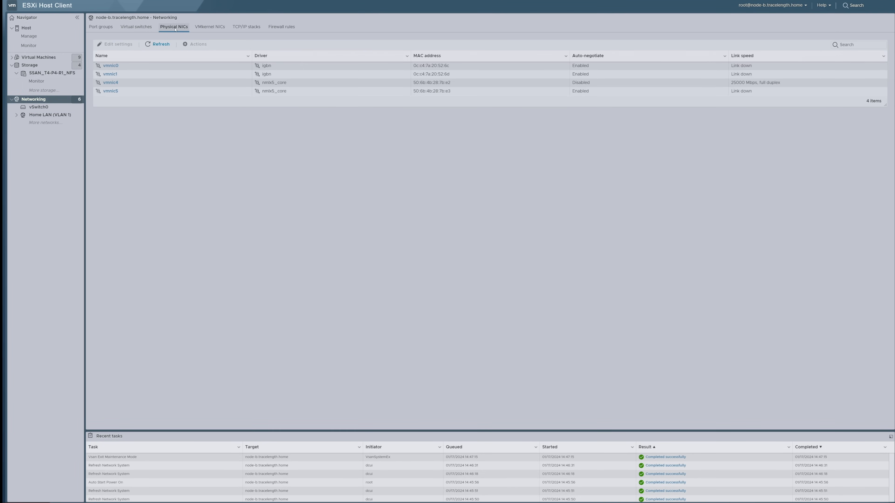
{"action": "left_click", "coordinate": [207, 30]}
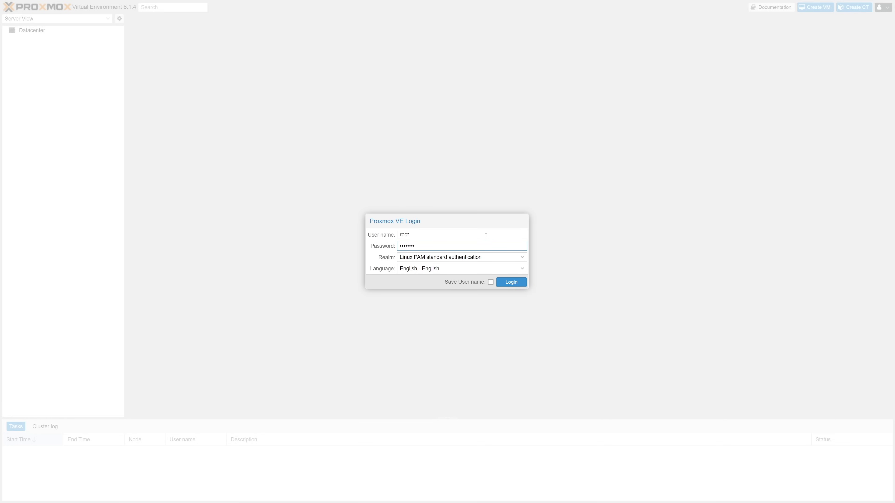
- Switch to Proxmox VE, log in as root with Linux PAM standard authentication, and dismiss the subscription notice
{"action": "key", "text": "Return"}
{"action": "left_click", "coordinate": [459, 270]}
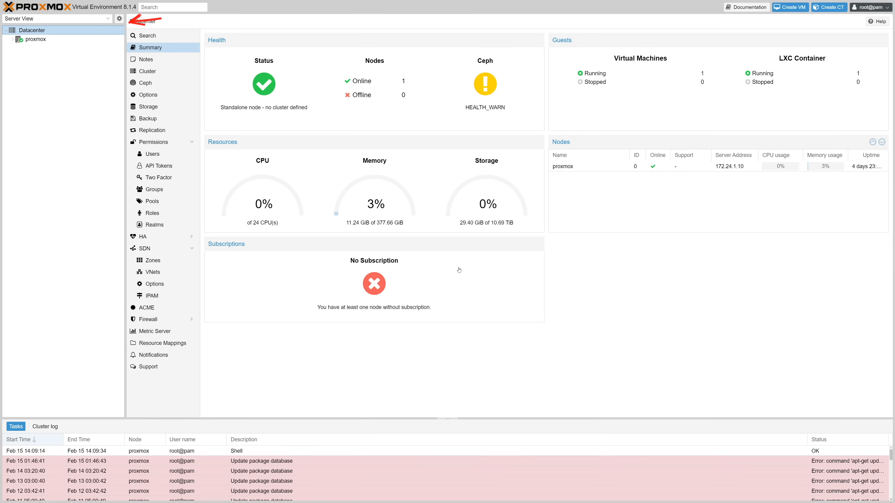
- Show the resource tree in Folder View and expand its resource groups to see the container and node
{"action": "left_click", "coordinate": [108, 21]}
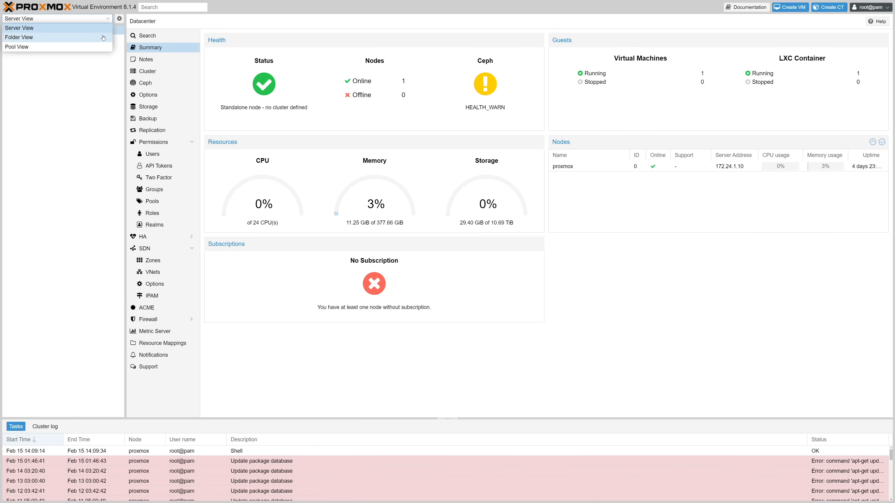
{"action": "left_click", "coordinate": [103, 37]}
{"action": "left_click", "coordinate": [13, 39]}
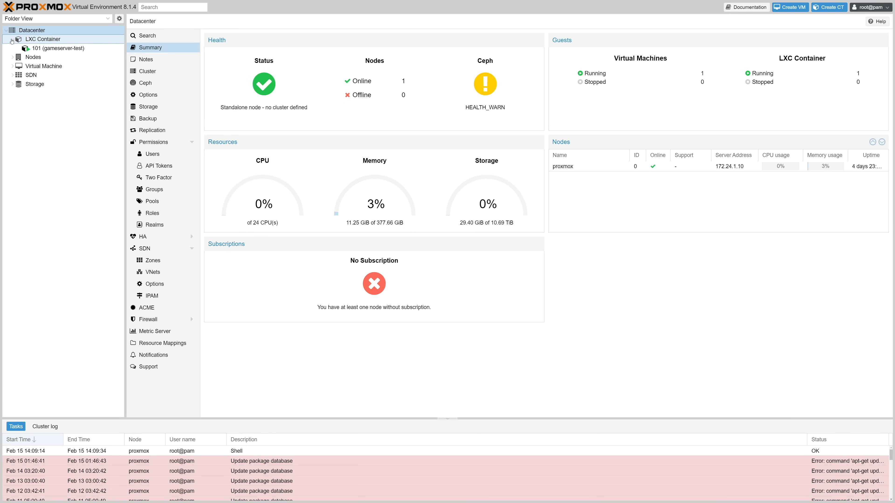
{"action": "left_click", "coordinate": [13, 58]}
- Look at the resource tree in Pool View and return it to Server View
{"action": "left_click", "coordinate": [107, 19]}
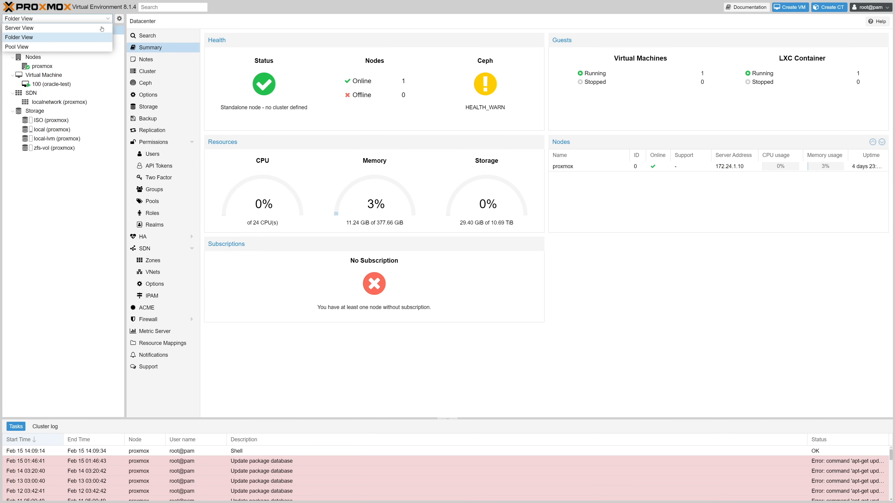
{"action": "left_click", "coordinate": [90, 48]}
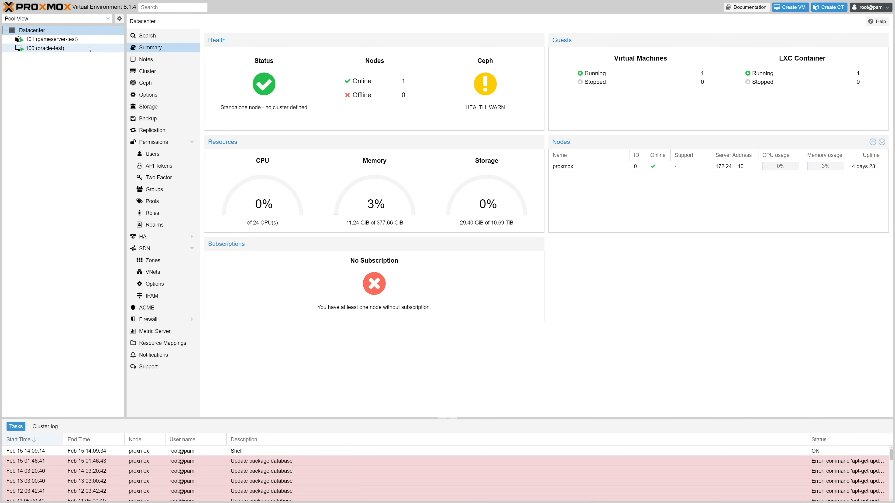
{"action": "left_click", "coordinate": [107, 18]}
{"action": "left_click", "coordinate": [103, 28]}
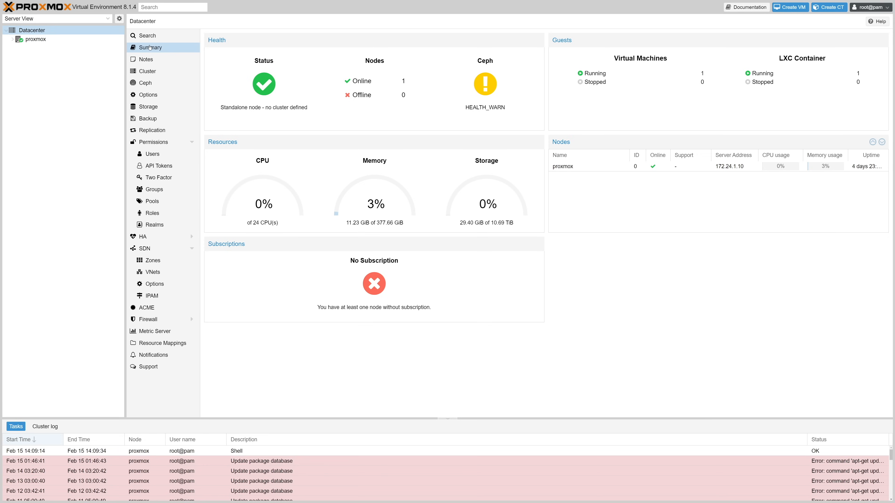
- Review the datacenter's cluster, Ceph, user and high-availability pages
{"action": "left_click", "coordinate": [157, 71]}
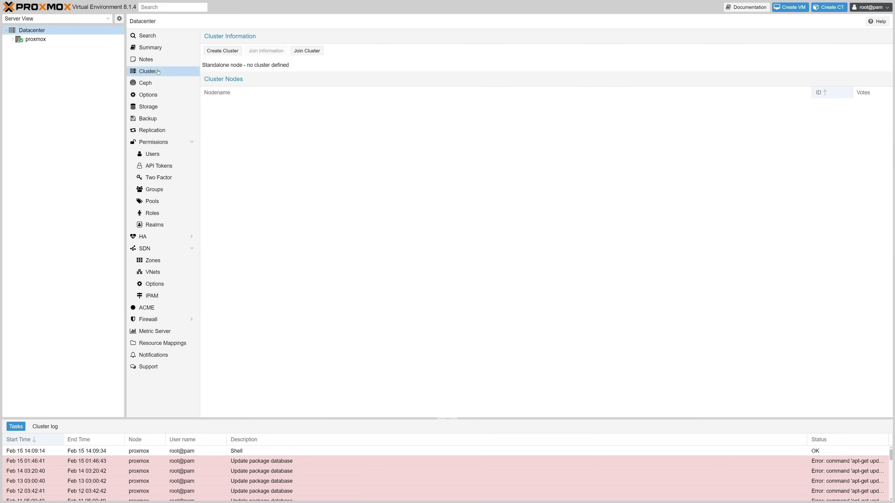
{"action": "left_click", "coordinate": [158, 83]}
{"action": "left_click", "coordinate": [158, 154]}
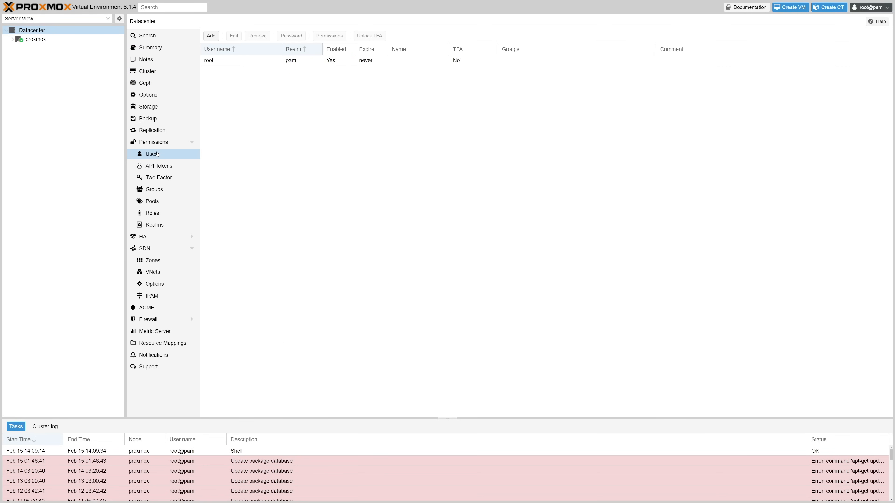
{"action": "left_click", "coordinate": [150, 238]}
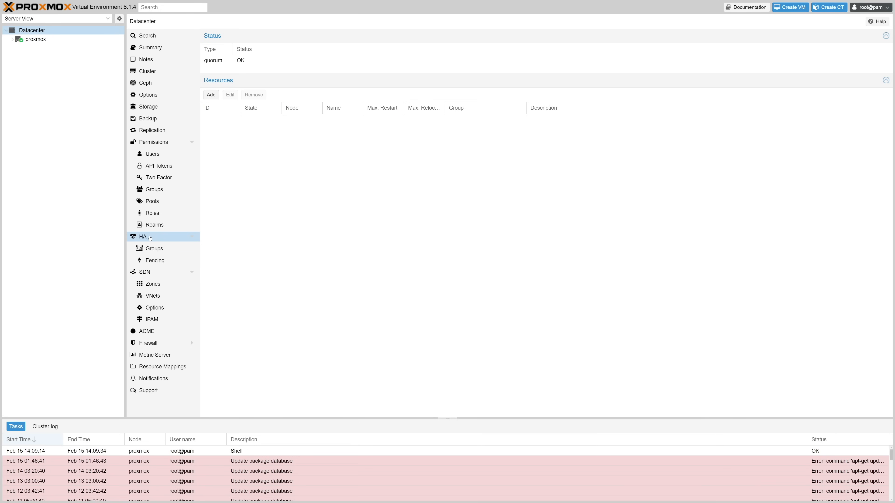
- Review the datacenter's SDN configuration, covering its zones, VNets, options and IPAM
{"action": "left_click", "coordinate": [152, 284]}
{"action": "left_click", "coordinate": [153, 296]}
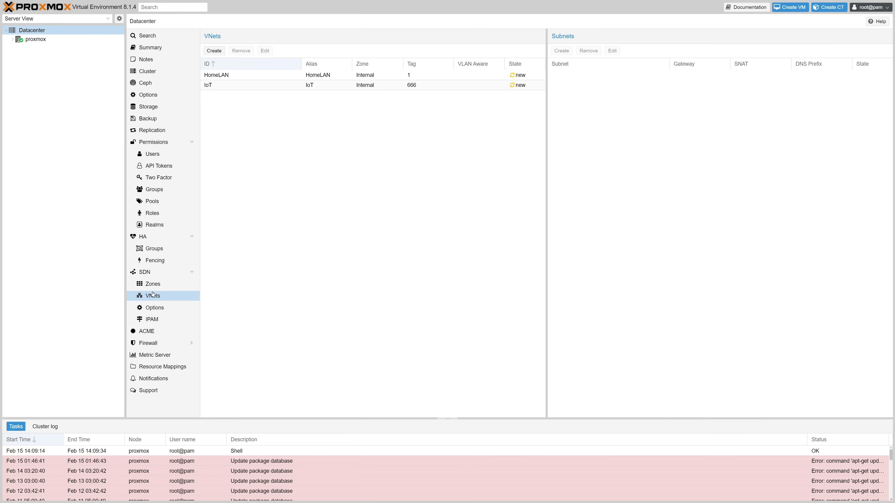
{"action": "left_click", "coordinate": [154, 307]}
{"action": "left_click", "coordinate": [152, 319]}
- Look through the datacenter's ACME and firewall pages and the remaining datacenter settings below them
{"action": "left_click", "coordinate": [161, 333]}
{"action": "left_click", "coordinate": [160, 343]}
{"action": "left_click", "coordinate": [157, 362]}
{"action": "left_click", "coordinate": [161, 374]}
{"action": "left_click", "coordinate": [160, 398]}
{"action": "left_click", "coordinate": [161, 412]}
{"action": "left_click", "coordinate": [155, 365]}
{"action": "left_click", "coordinate": [162, 378]}
{"action": "left_click", "coordinate": [154, 389]}
{"action": "left_click", "coordinate": [167, 402]}
- Examine the proxmox node's summary details and usage graphs, and read its notes
{"action": "left_click", "coordinate": [35, 39]}
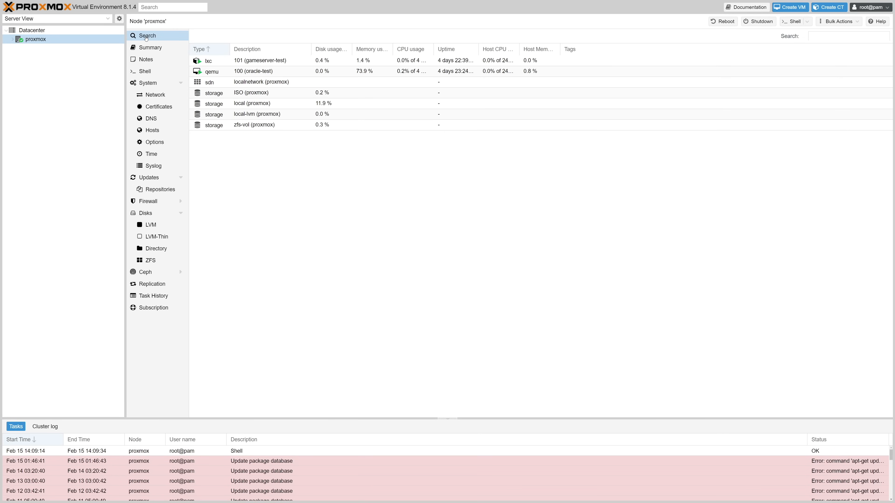
{"action": "left_click", "coordinate": [156, 49]}
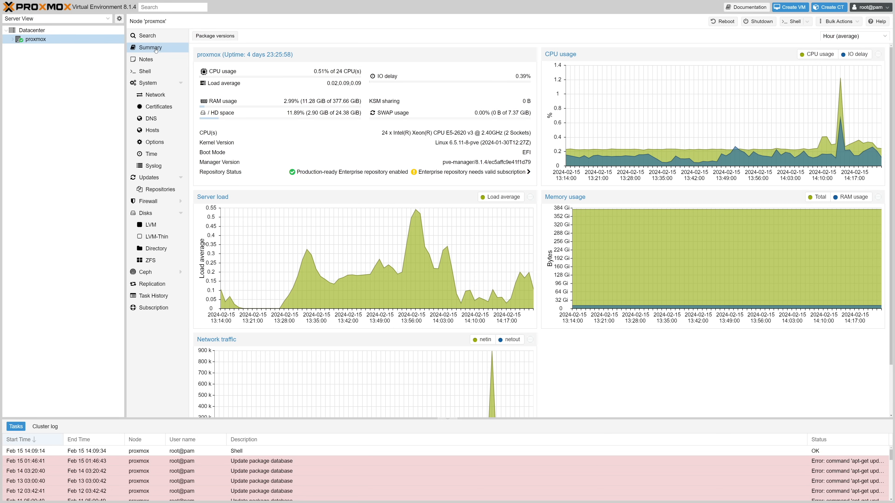
{"action": "scroll", "coordinate": [232, 125], "scroll_direction": "down", "scroll_amount": 2}
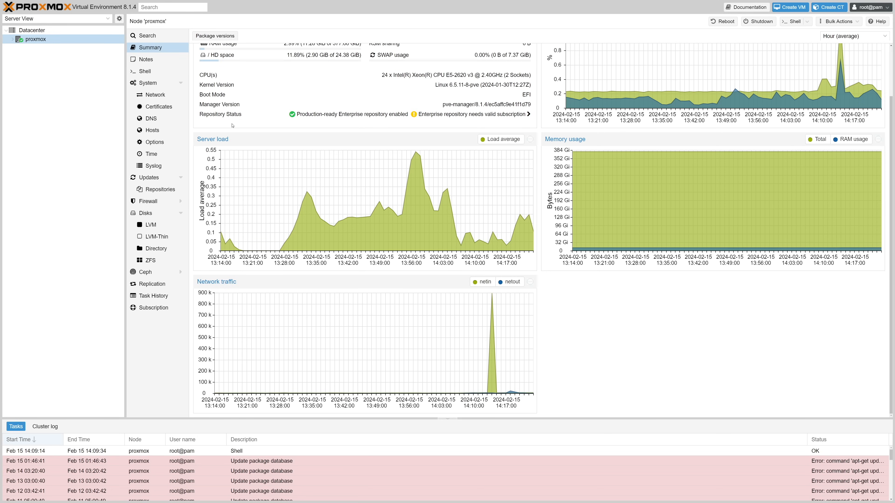
{"action": "scroll", "coordinate": [232, 125], "scroll_direction": "up", "scroll_amount": 2}
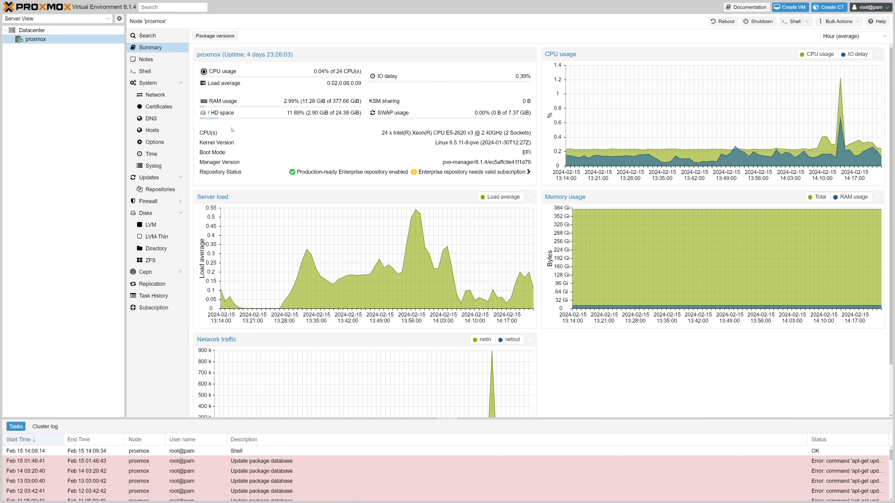
{"action": "left_click", "coordinate": [157, 62]}
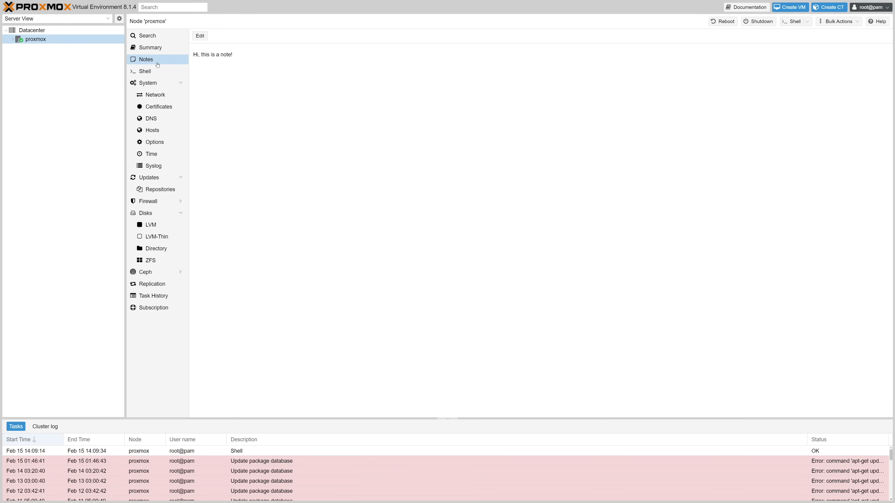
- Open the proxmox node's shell and run whoami
{"action": "left_click", "coordinate": [162, 72]}
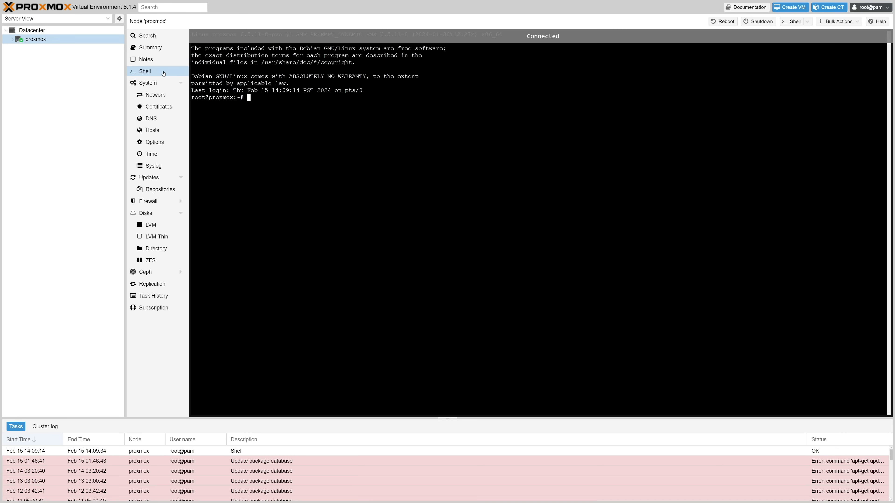
{"action": "type", "text": "whoami"}
{"action": "key", "text": "Return"}
- Ping google.com from the node's shell and stop the ping
{"action": "type", "text": "pibng googl"}
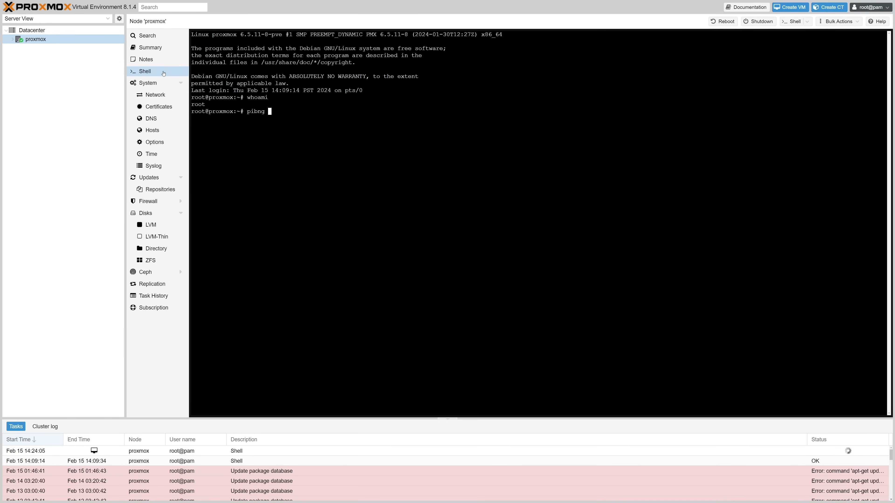
{"action": "key", "text": "BackSpace"}
{"action": "key", "text": "BackSpace"}
{"action": "key", "text": "BackSpace"}
{"action": "key", "text": "BackSpace"}
{"action": "key", "text": "BackSpace"}
{"action": "key", "text": "BackSpace"}
{"action": "key", "text": "BackSpace"}
{"action": "key", "text": "BackSpace"}
{"action": "key", "text": "BackSpace"}
{"action": "key", "text": "BackSpace"}
{"action": "type", "text": "ing google.com"}
{"action": "key", "text": "Return"}
{"action": "key", "text": "ctrl+c"}
- Review the node's system services, network, certificates, DNS, hosts, options, time and syslog pages
{"action": "left_click", "coordinate": [157, 84]}
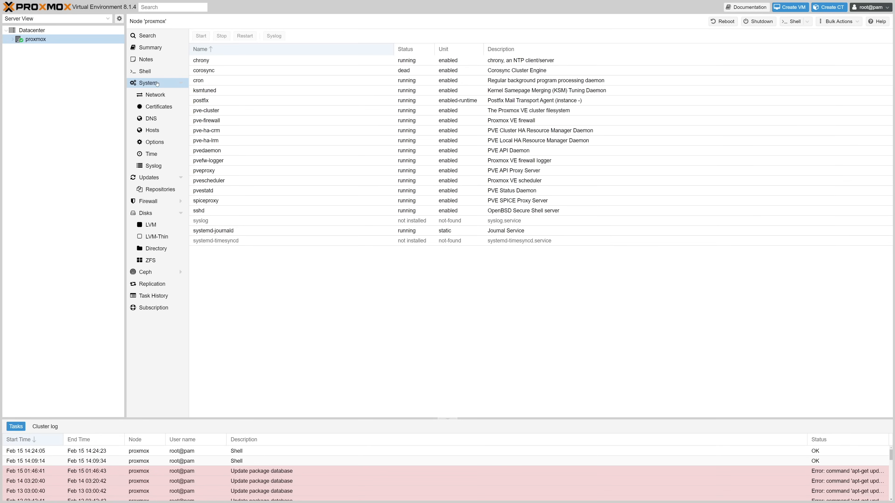
{"action": "left_click", "coordinate": [155, 94]}
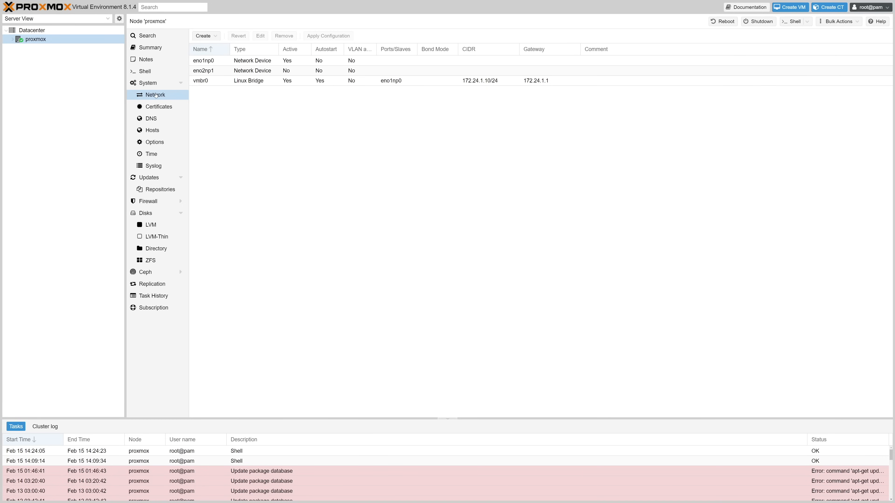
{"action": "left_click", "coordinate": [158, 105]}
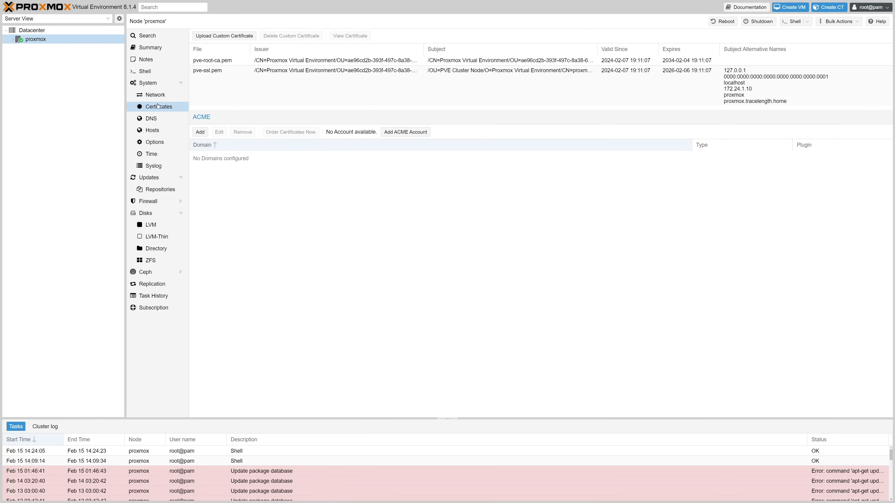
{"action": "left_click", "coordinate": [157, 118]}
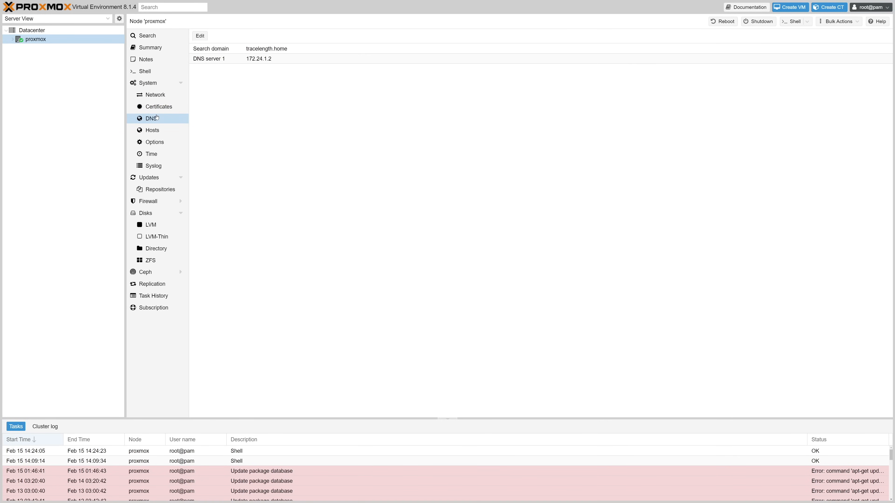
{"action": "left_click", "coordinate": [158, 131]}
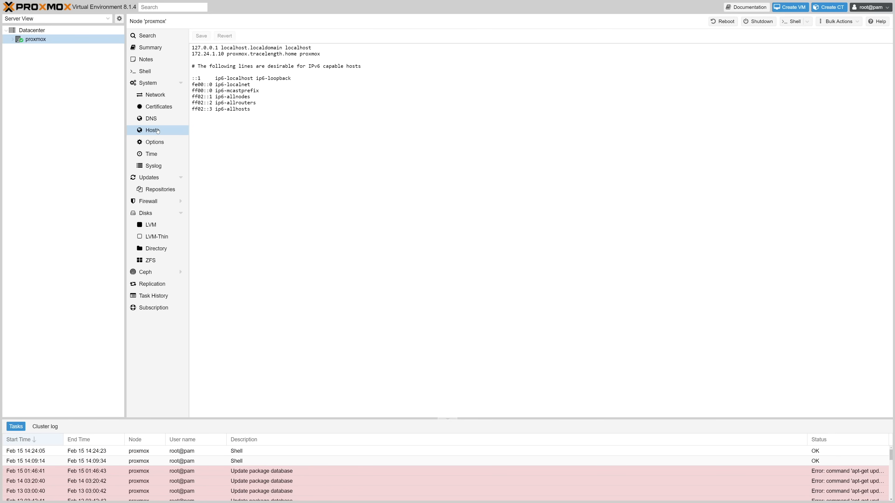
{"action": "left_click", "coordinate": [162, 142]}
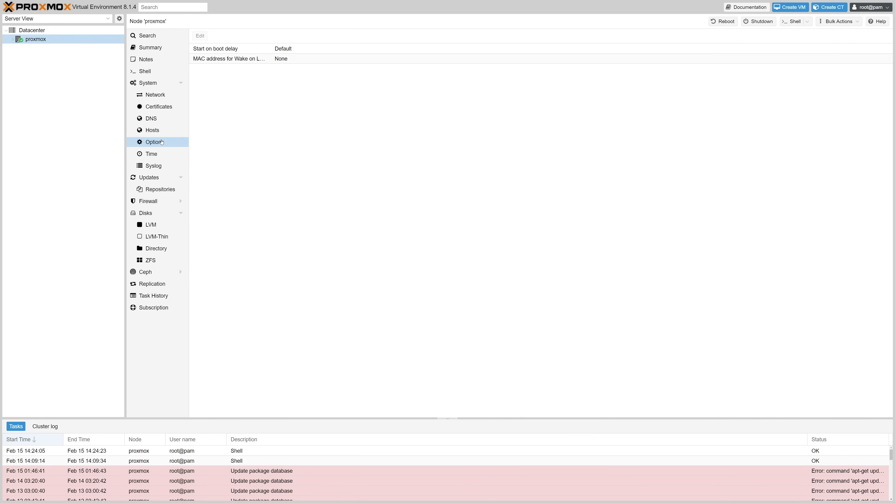
{"action": "left_click", "coordinate": [161, 153]}
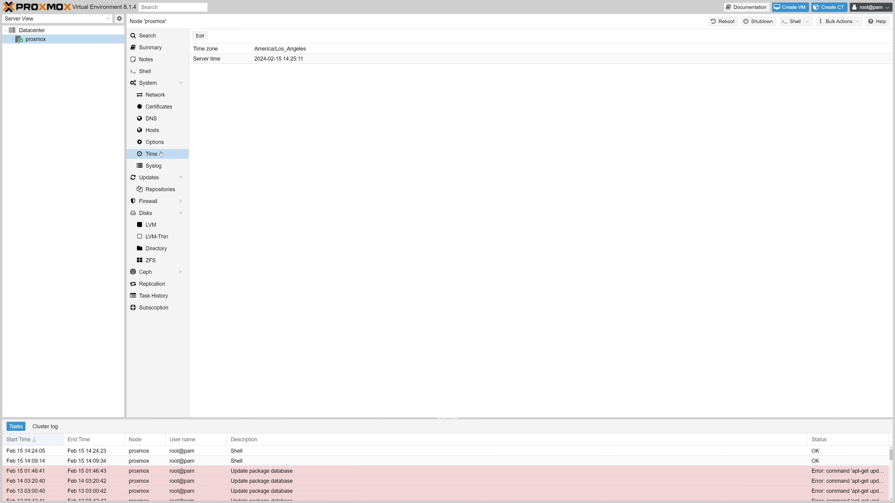
{"action": "left_click", "coordinate": [164, 168]}
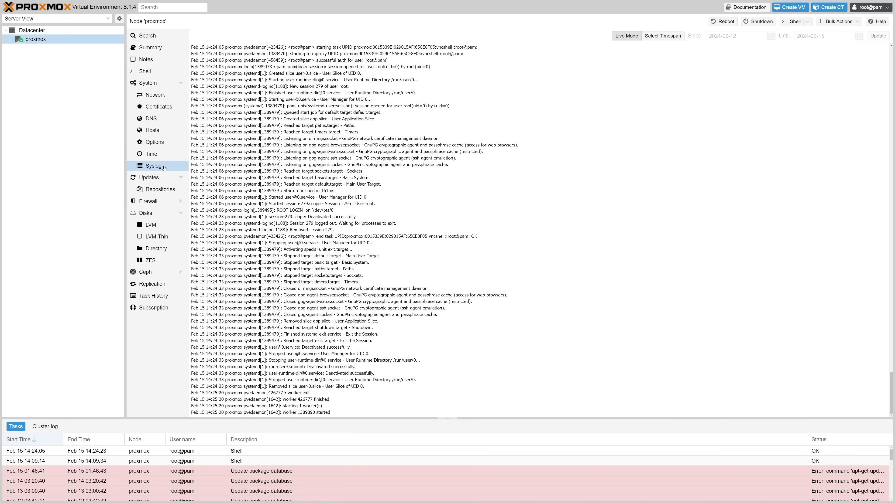
- Review the node's available updates and package repositories, and its firewall rules, options and log
{"action": "left_click", "coordinate": [157, 177]}
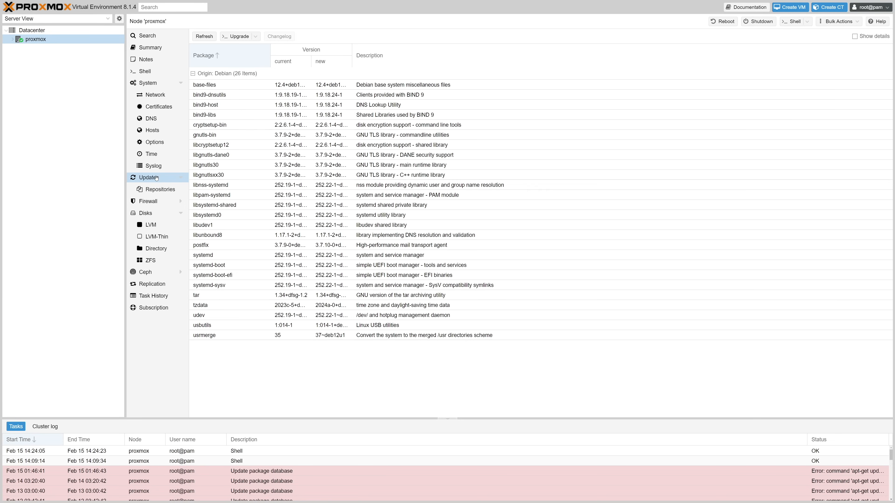
{"action": "left_click", "coordinate": [157, 189]}
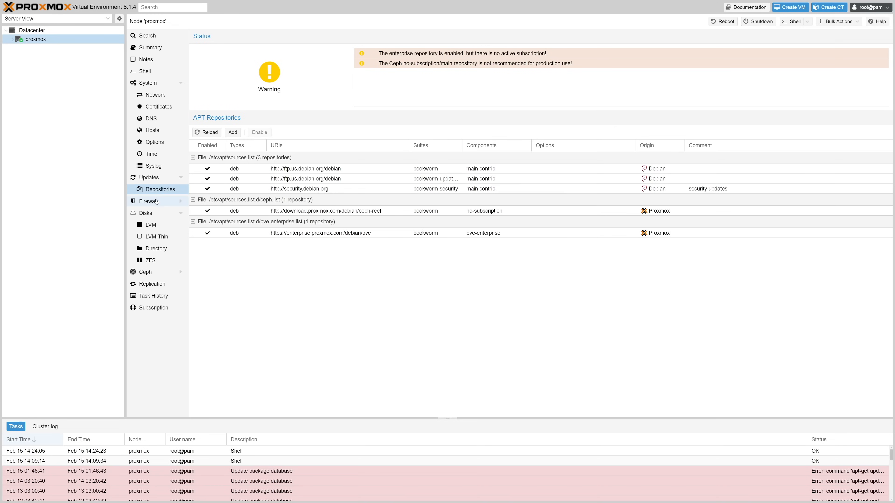
{"action": "left_click", "coordinate": [156, 202]}
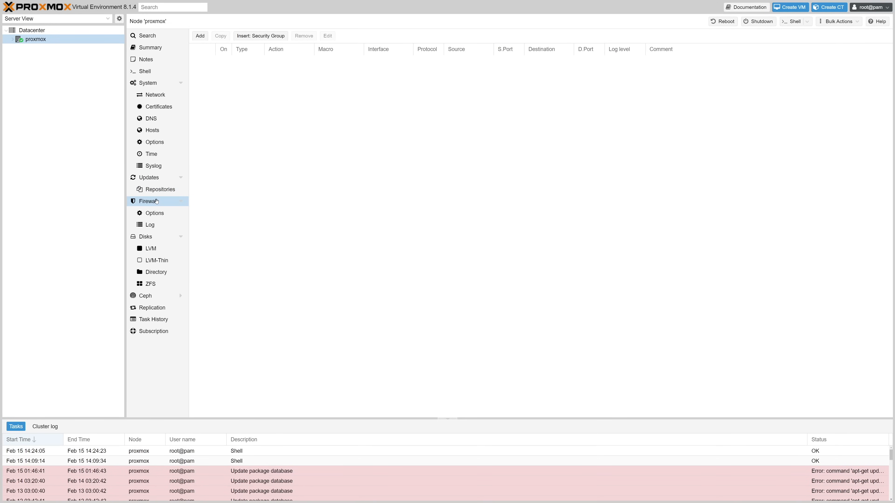
{"action": "left_click", "coordinate": [158, 214]}
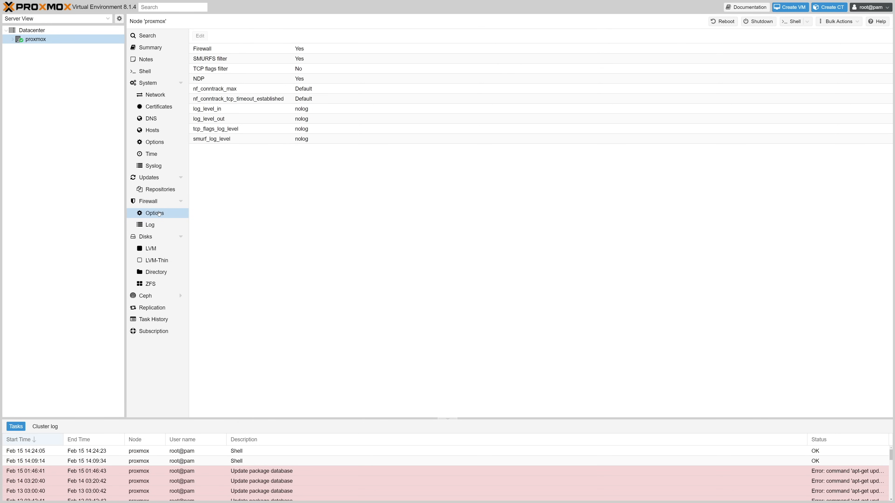
{"action": "left_click", "coordinate": [157, 226]}
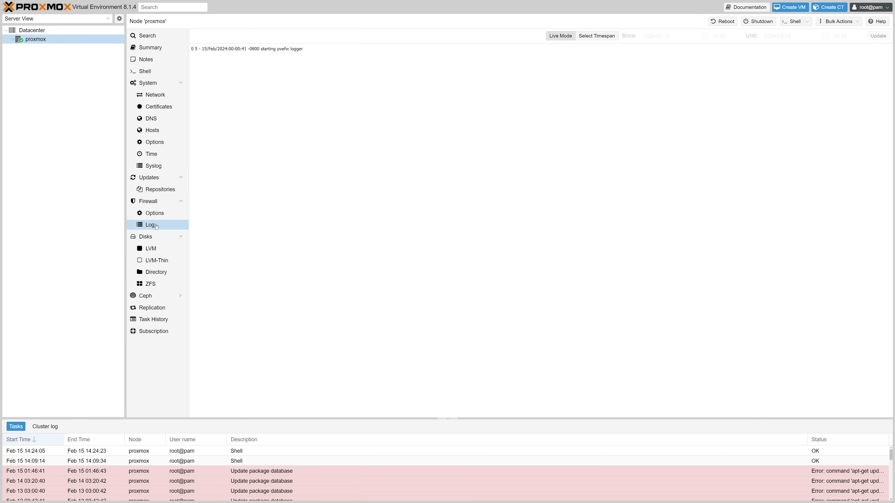
- Examine the node's disks, LVM, LVM-Thin, directory and ZFS pages, including the details of the zfs-vol pool
{"action": "left_click", "coordinate": [151, 237]}
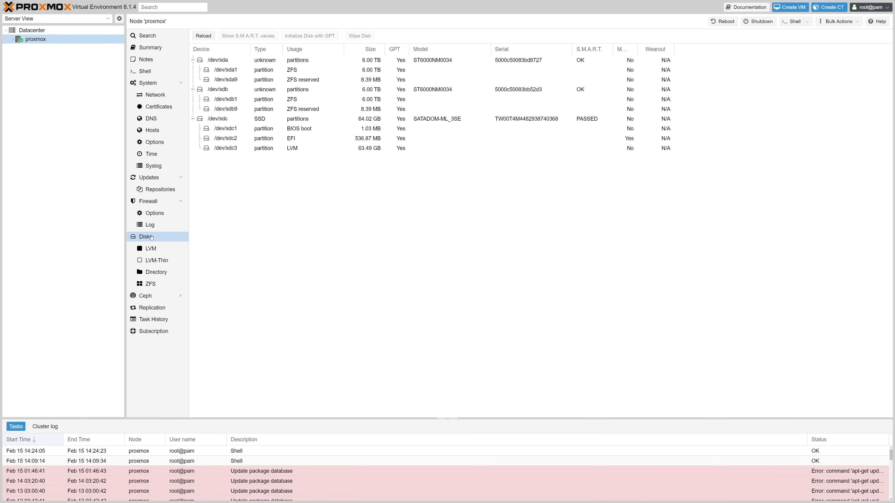
{"action": "left_click", "coordinate": [153, 249]}
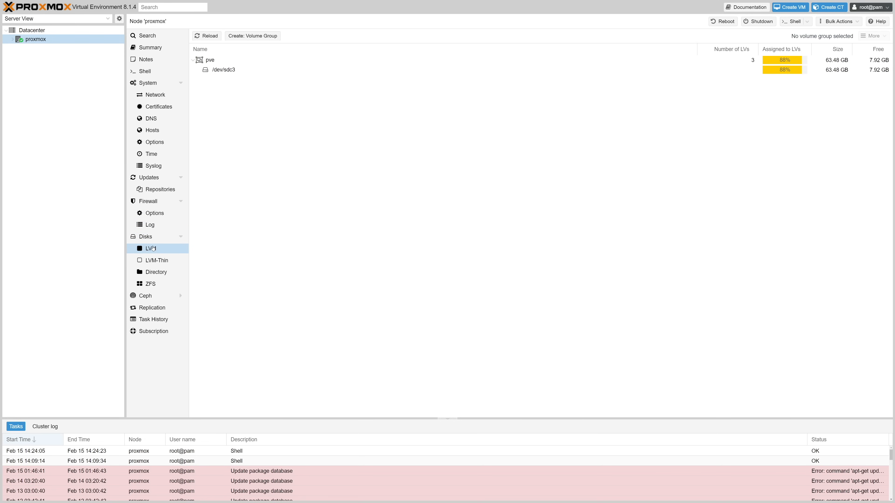
{"action": "left_click", "coordinate": [153, 261]}
{"action": "left_click", "coordinate": [153, 273]}
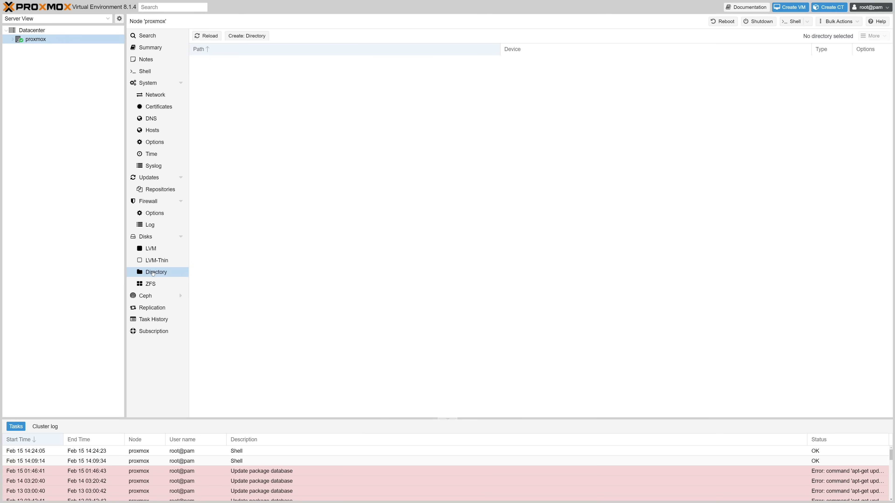
{"action": "left_click", "coordinate": [155, 284]}
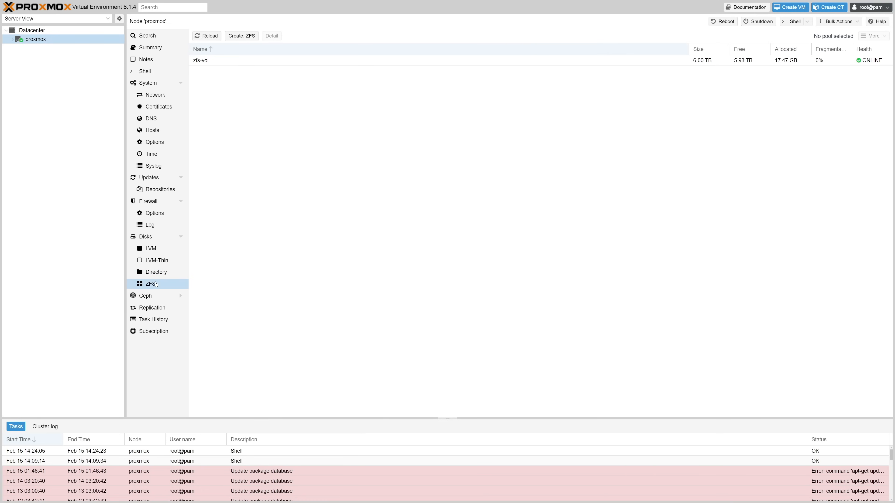
{"action": "left_click", "coordinate": [225, 60]}
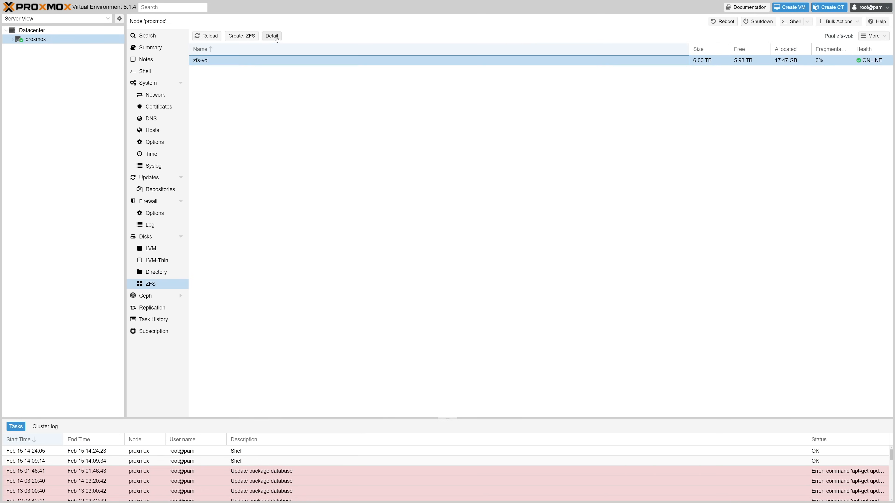
{"action": "left_click", "coordinate": [277, 37]}
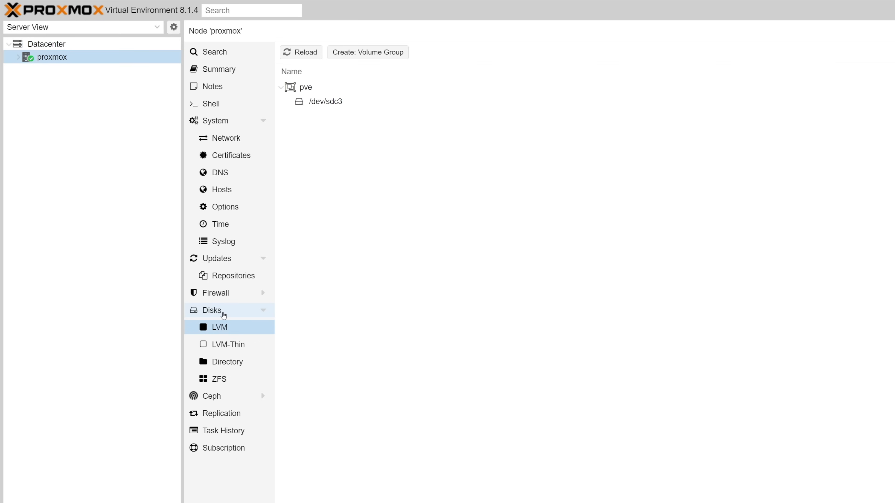
- Compare the node's physical disks with the datacenter's storage list, and show the storage types that can be added
{"action": "left_click", "coordinate": [145, 237]}
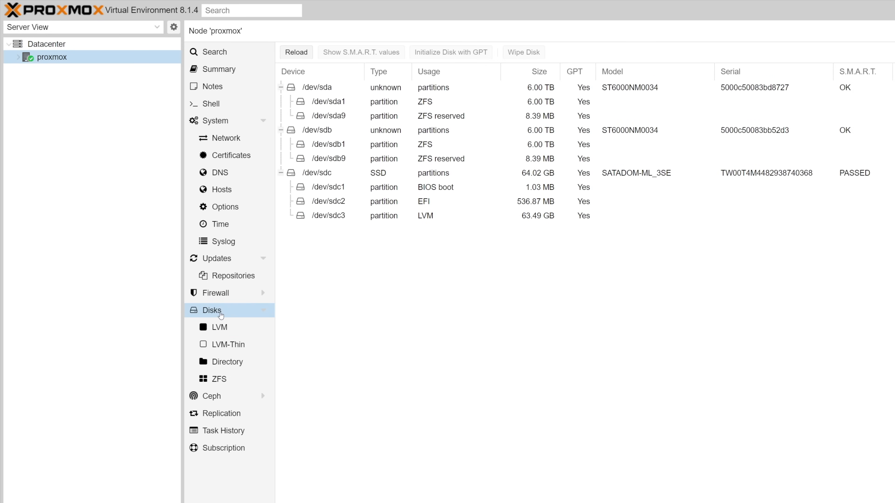
{"action": "left_click", "coordinate": [62, 48]}
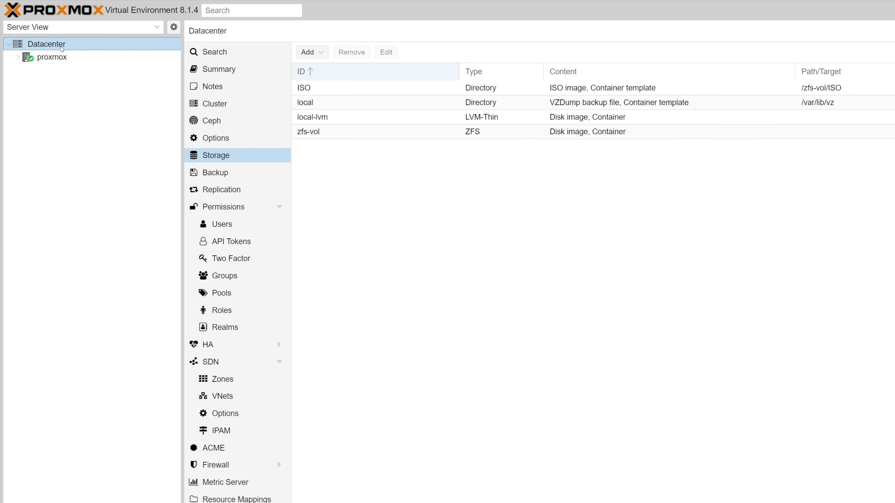
{"action": "left_click", "coordinate": [310, 52]}
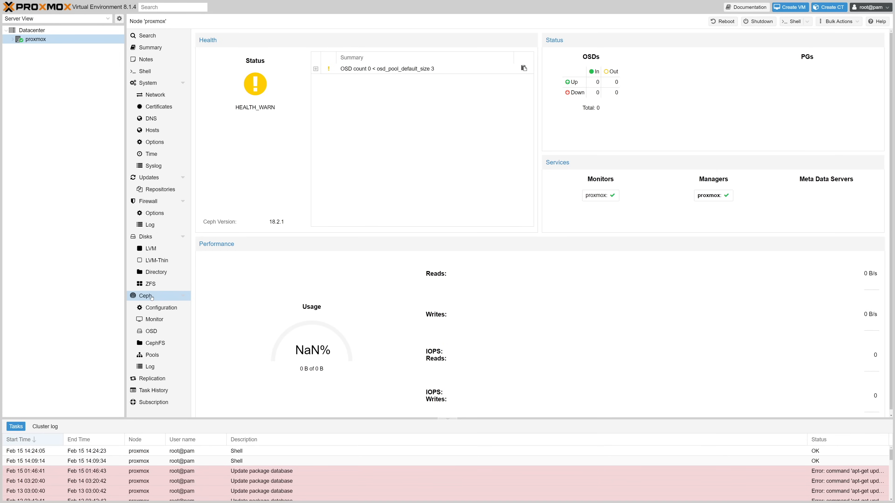
- Look through the node's Ceph configuration, monitor, OSD, CephFS, pools and log pages
{"action": "left_click", "coordinate": [153, 309]}
{"action": "left_click", "coordinate": [151, 320]}
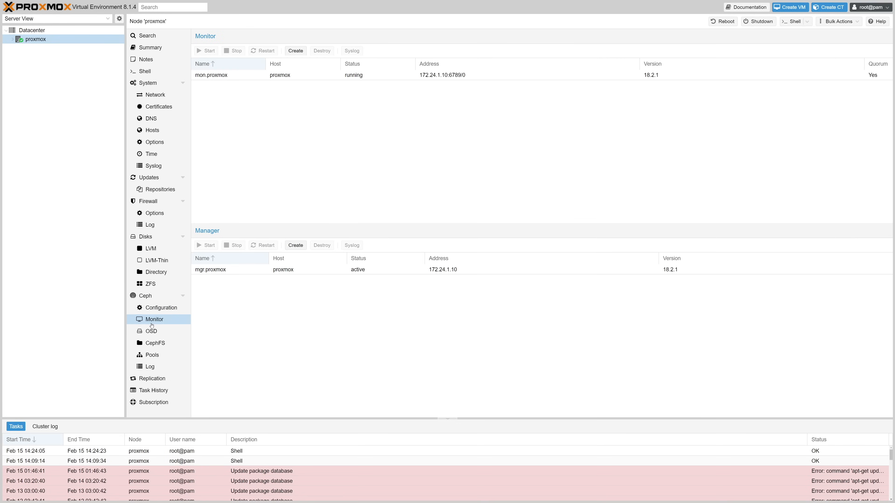
{"action": "left_click", "coordinate": [151, 332]}
{"action": "left_click", "coordinate": [149, 344]}
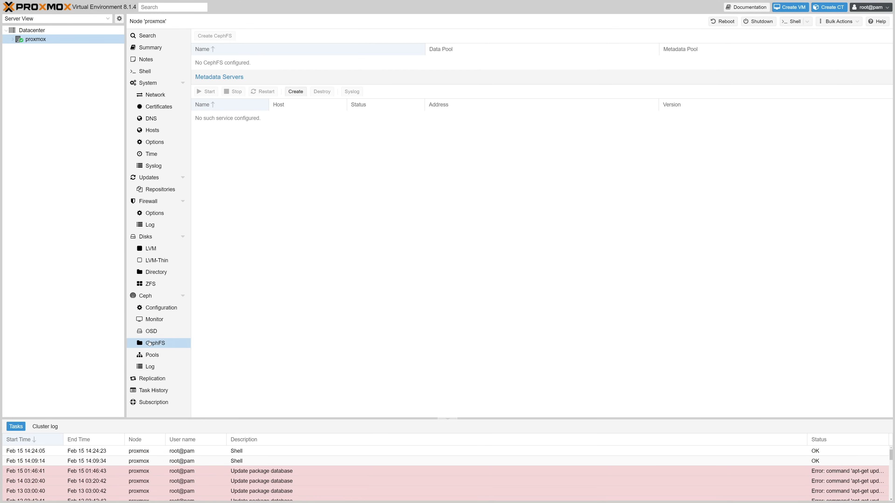
{"action": "left_click", "coordinate": [151, 355]}
{"action": "left_click", "coordinate": [147, 366]}
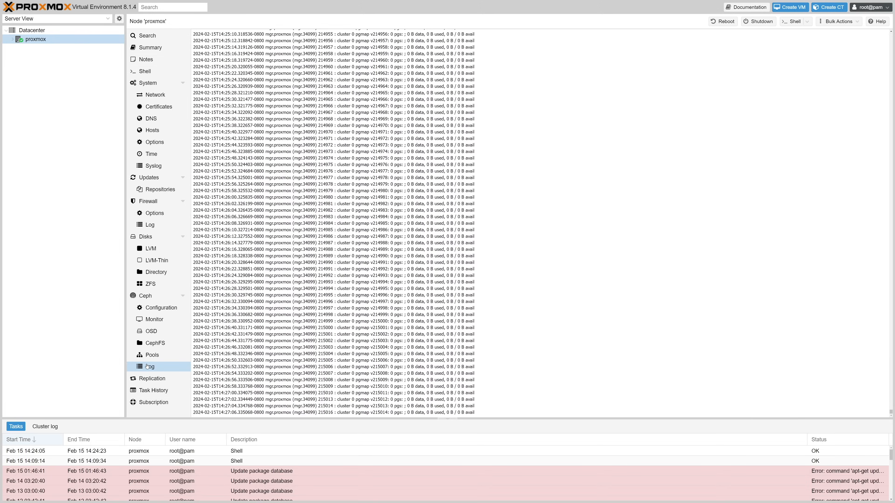
- Review the node's replication, task history and subscription pages
{"action": "left_click", "coordinate": [144, 380]}
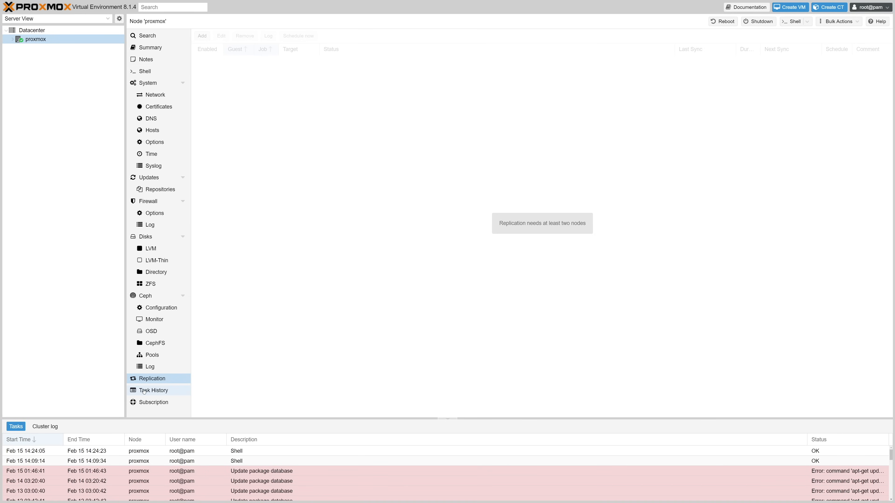
{"action": "left_click", "coordinate": [144, 391]}
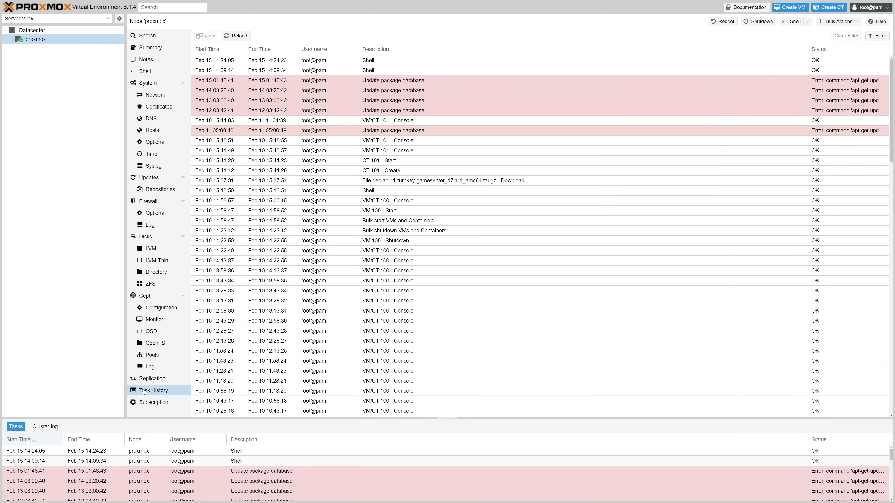
{"action": "left_click", "coordinate": [144, 402]}
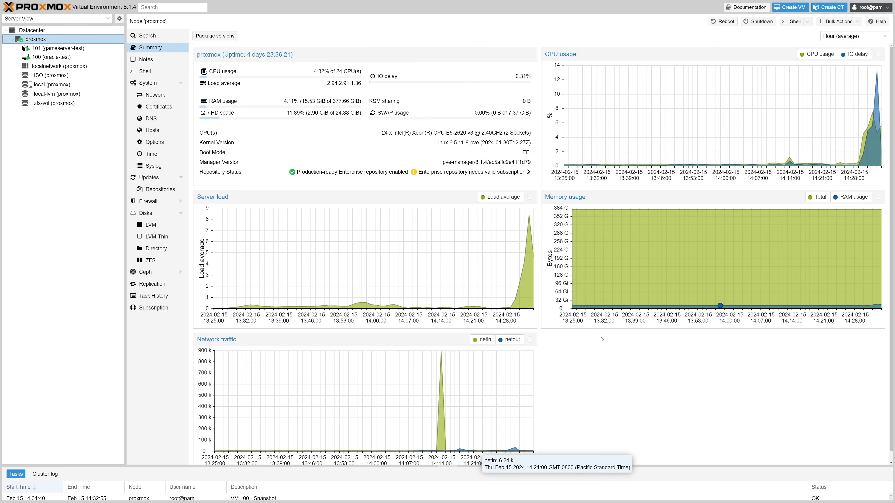
- Start creating a virtual machine on the proxmox node and name it Oracle-VM-2
{"action": "left_click", "coordinate": [795, 9]}
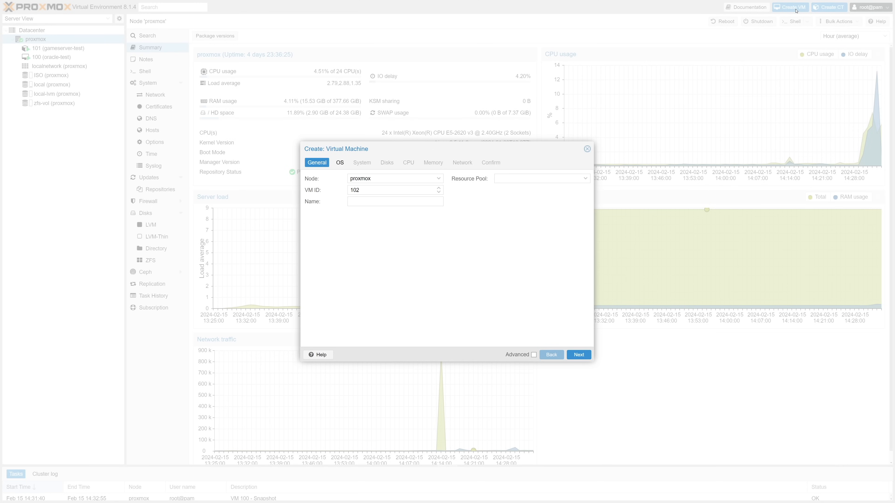
{"action": "left_click", "coordinate": [395, 201]}
{"action": "type", "text": "Oracle-VM-2"}
- Select OracleLinux-R9-U3-x86_64-dvd.iso from the ISO storage as the virtual machine's installation image
{"action": "left_click", "coordinate": [340, 163]}
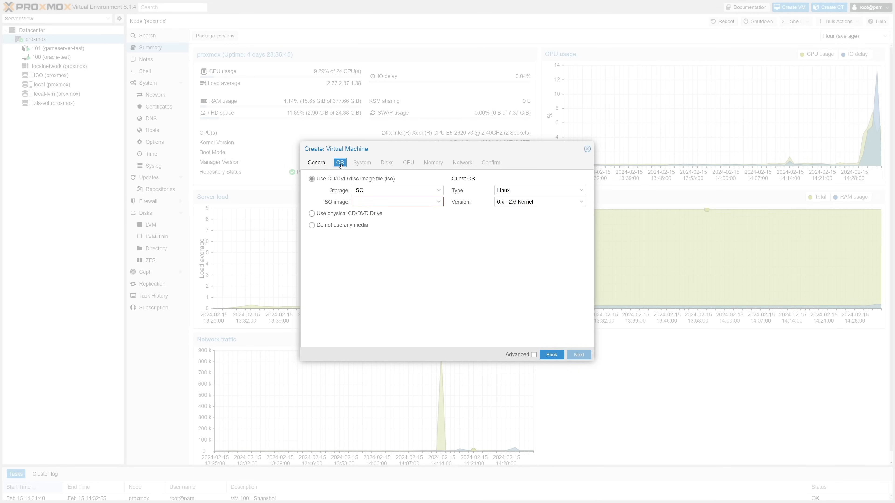
{"action": "left_click", "coordinate": [437, 202]}
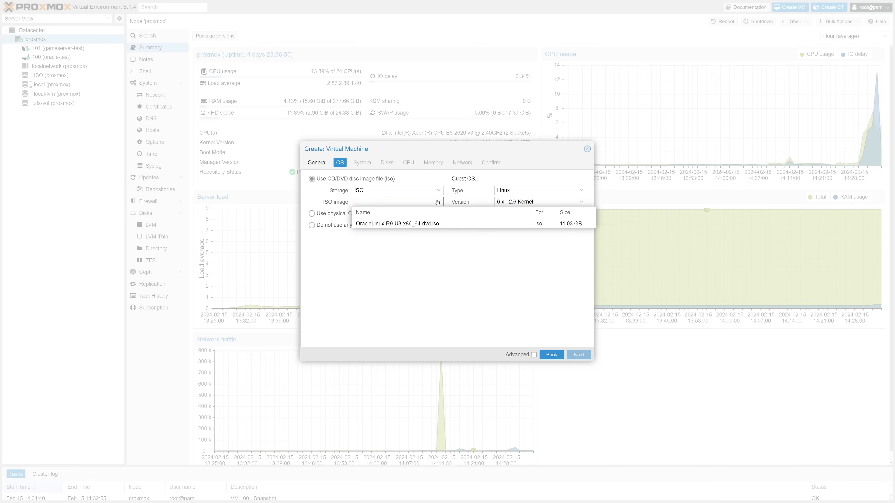
{"action": "left_click", "coordinate": [434, 224]}
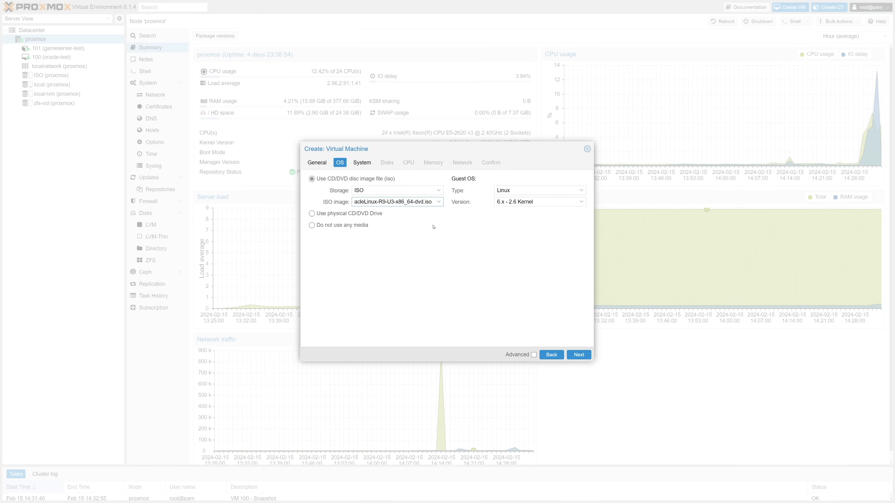
- Look through the guest OS types and their versions, finishing on Linux with 6.x - 2.6 Kernel
{"action": "left_click", "coordinate": [533, 203]}
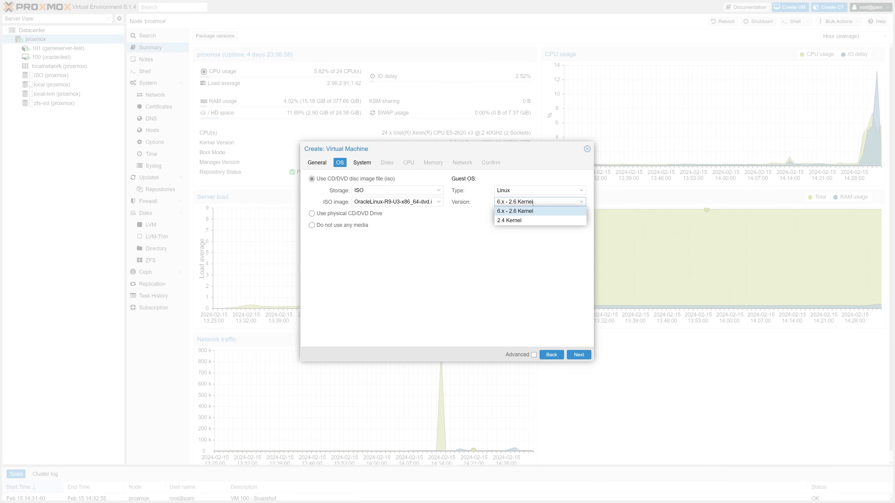
{"action": "left_click", "coordinate": [539, 190]}
{"action": "left_click", "coordinate": [529, 209]}
{"action": "left_click", "coordinate": [539, 201]}
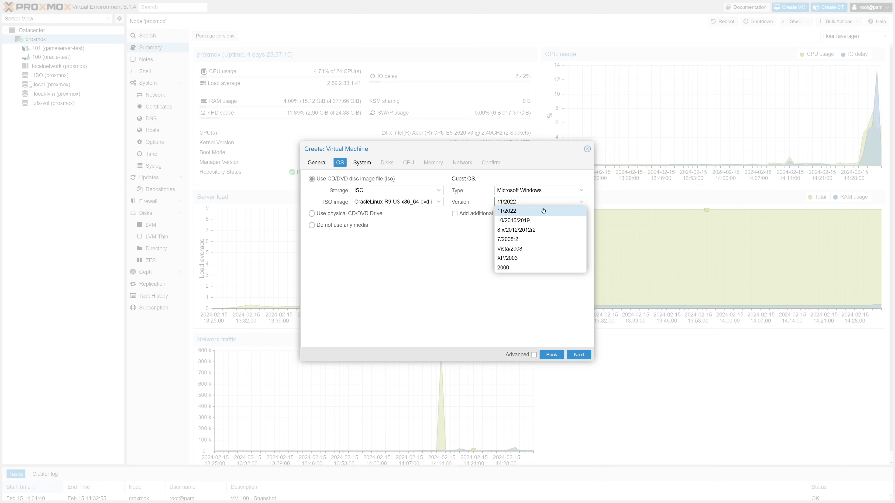
{"action": "left_click", "coordinate": [540, 178]}
{"action": "left_click", "coordinate": [539, 190]}
{"action": "left_click", "coordinate": [539, 219]}
{"action": "left_click", "coordinate": [536, 202]}
{"action": "left_click", "coordinate": [539, 191]}
{"action": "left_click", "coordinate": [539, 226]}
{"action": "left_click", "coordinate": [538, 198]}
{"action": "left_click", "coordinate": [538, 191]}
{"action": "left_click", "coordinate": [533, 198]}
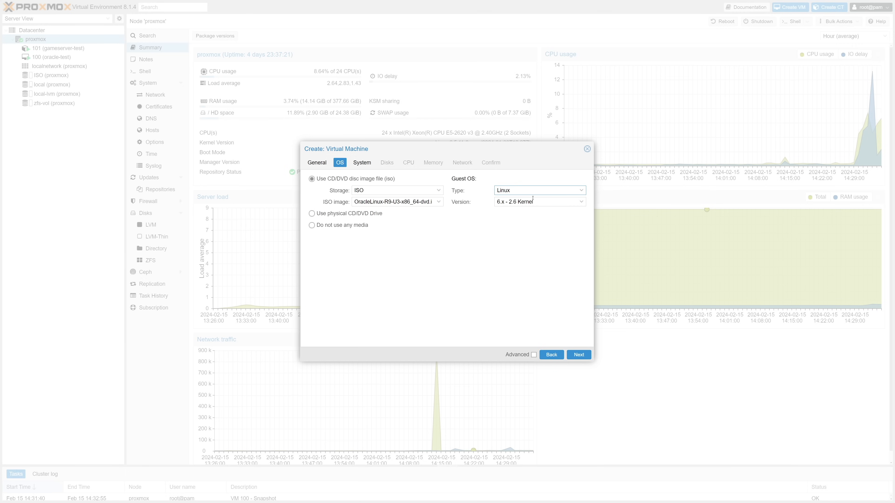
- Show the graphic card and machine type options in the virtual machine's system settings, keeping the defaults
{"action": "left_click", "coordinate": [365, 165]}
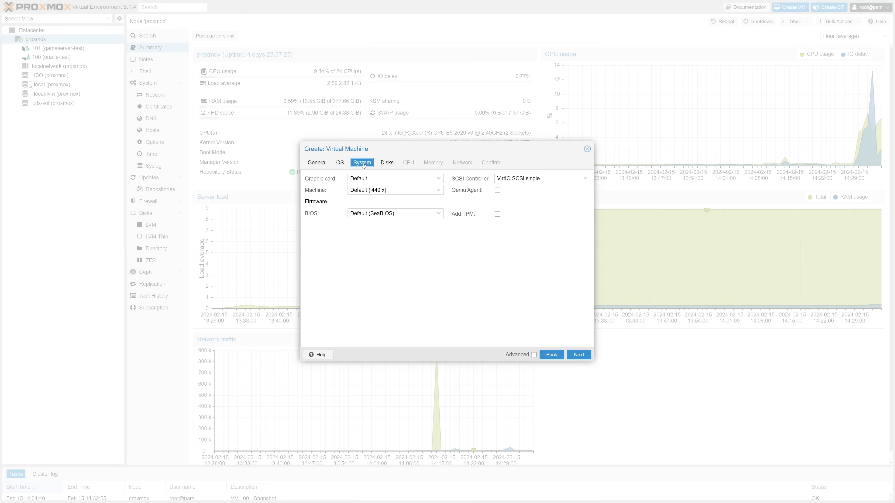
{"action": "left_click", "coordinate": [438, 179]}
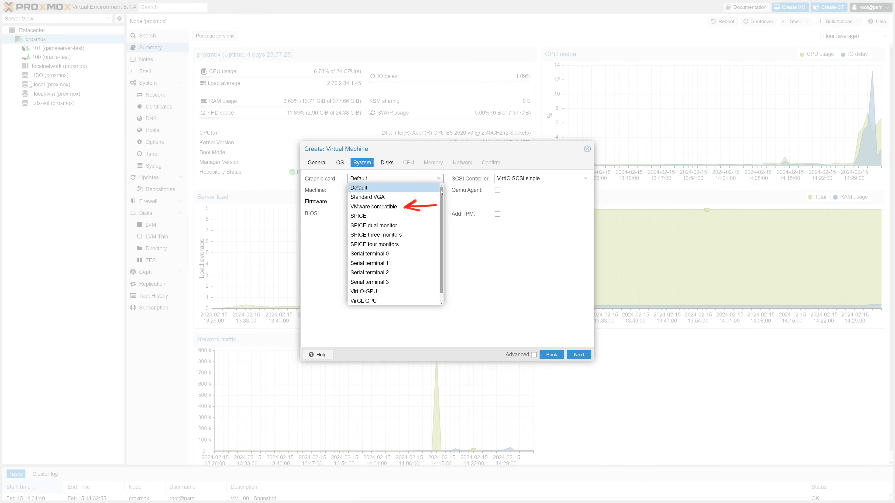
{"action": "left_click", "coordinate": [438, 190]}
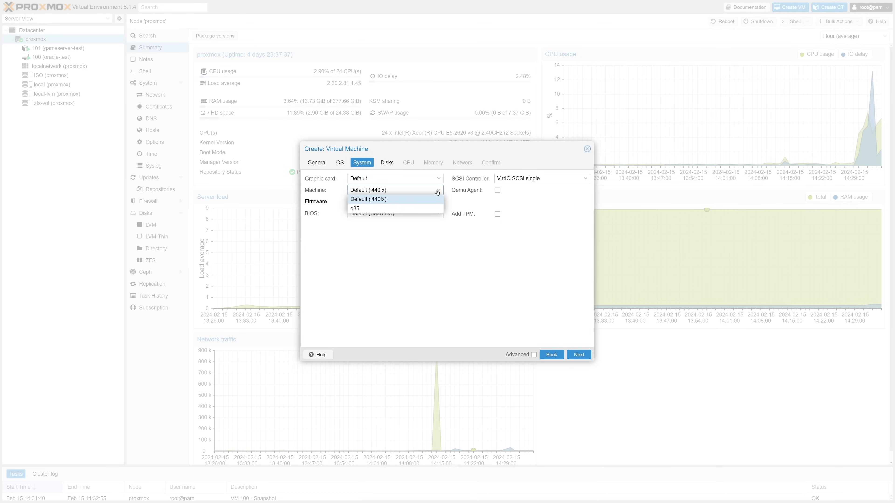
{"action": "left_click", "coordinate": [438, 192]}
- Set the virtual machine's BIOS to OVMF (UEFI) and its EFI storage to zfs-vol
{"action": "left_click", "coordinate": [440, 213]}
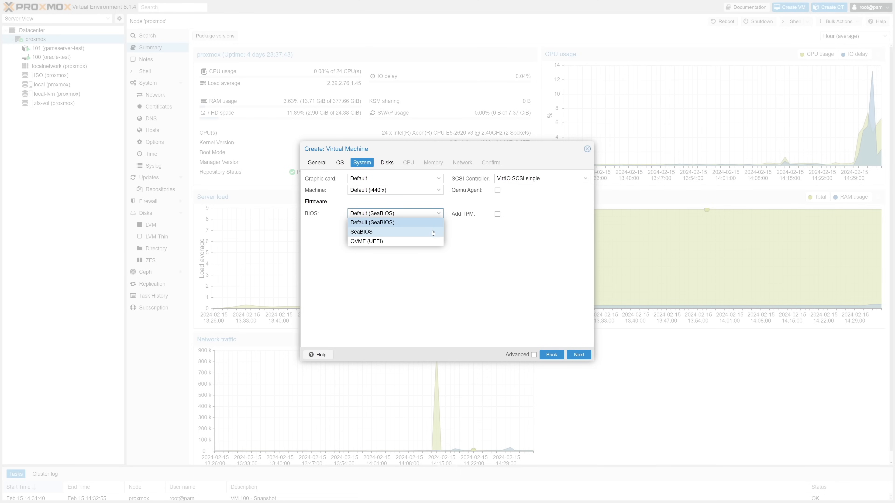
{"action": "left_click", "coordinate": [439, 242]}
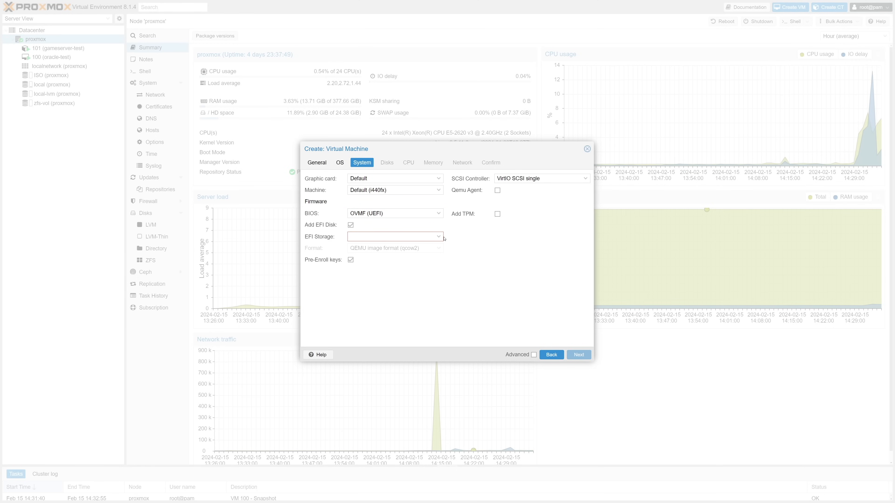
{"action": "left_click", "coordinate": [440, 238]}
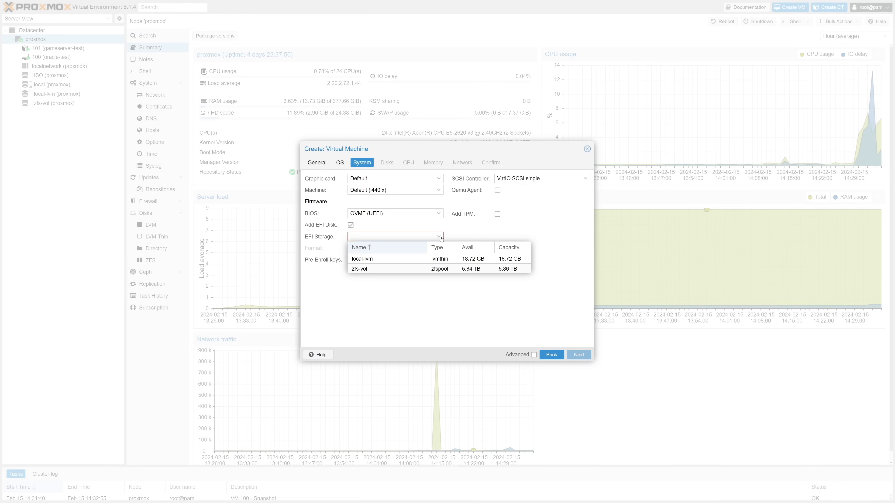
{"action": "left_click", "coordinate": [402, 269]}
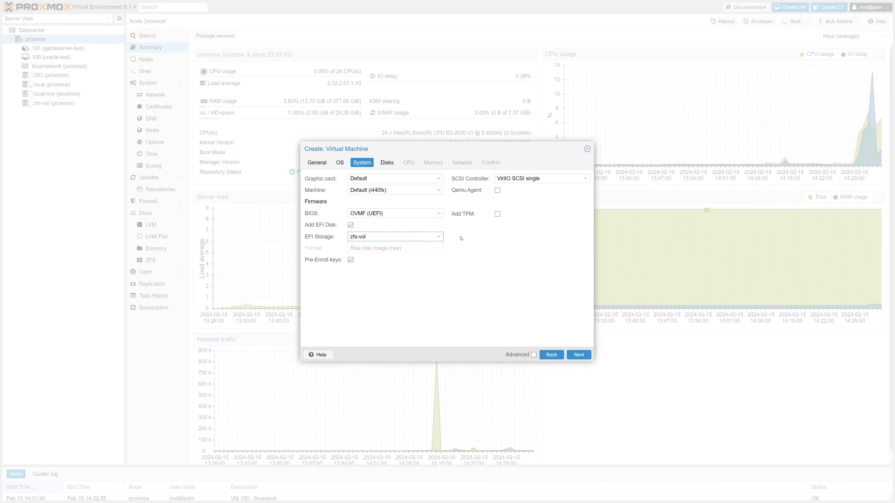
- Add a v2.0 TPM stored on zfs-vol, and show the available SCSI controllers while keeping VirtIO SCSI single
{"action": "left_click", "coordinate": [497, 214]}
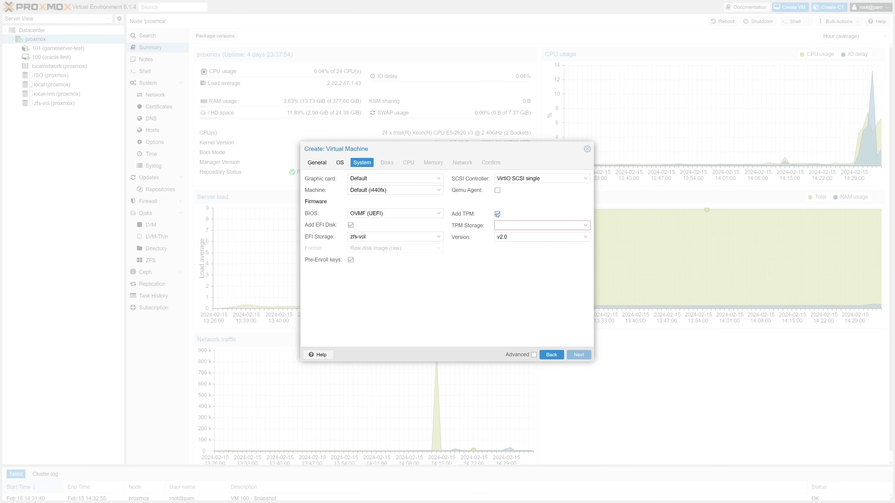
{"action": "left_click", "coordinate": [581, 228]}
{"action": "left_click", "coordinate": [525, 257]}
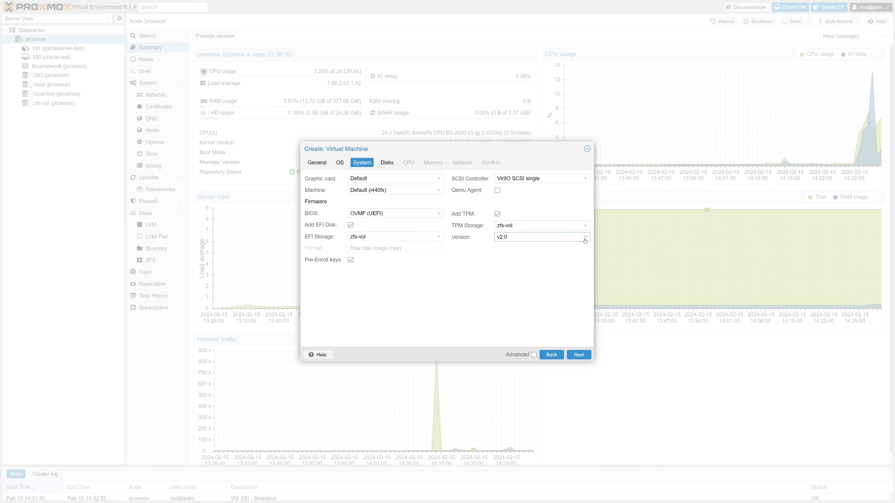
{"action": "left_click", "coordinate": [584, 179]}
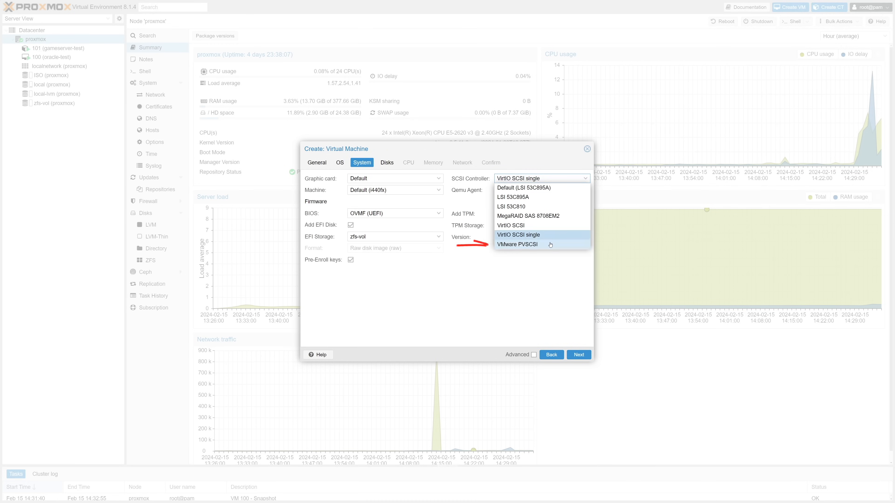
{"action": "left_click", "coordinate": [549, 260]}
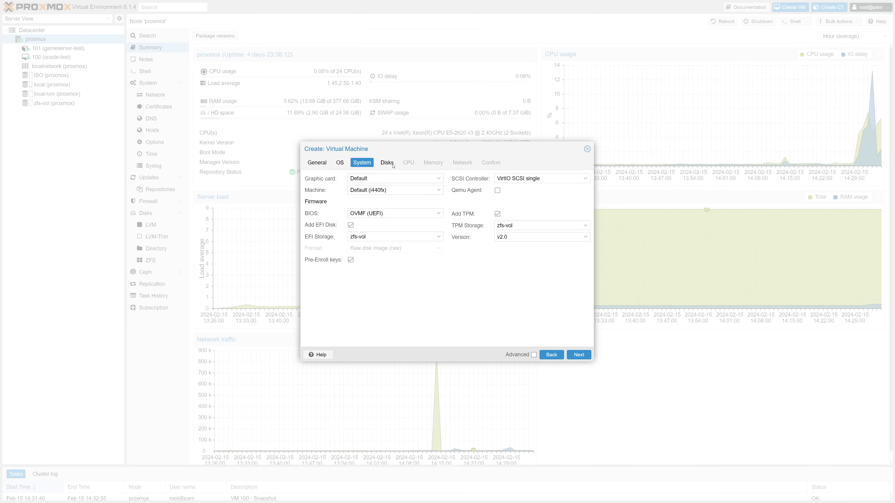
- Set the scsi0 disk's size to 64 GiB and place it on the zfs-vol storage
{"action": "left_click", "coordinate": [387, 162]}
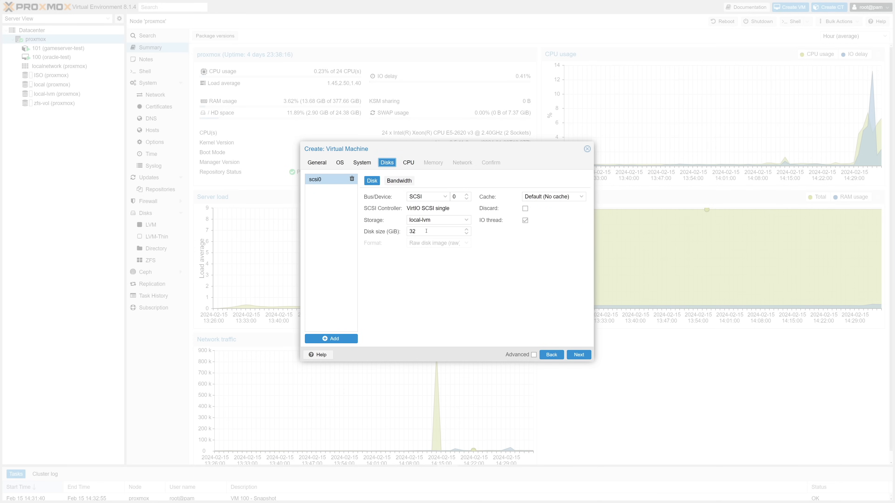
{"action": "double_click", "coordinate": [409, 231]}
{"action": "type", "text": "64"}
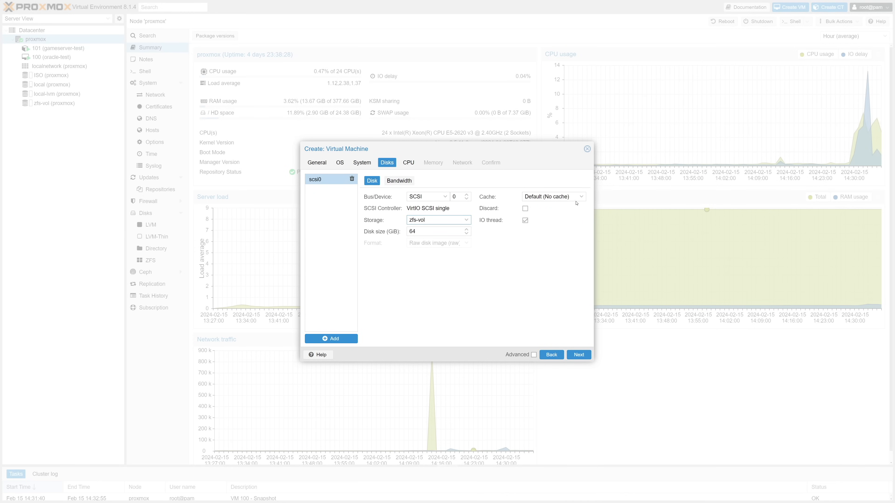
- Review the cache modes and bandwidth limits available for the scsi0 disk without changing them
{"action": "left_click", "coordinate": [579, 199]}
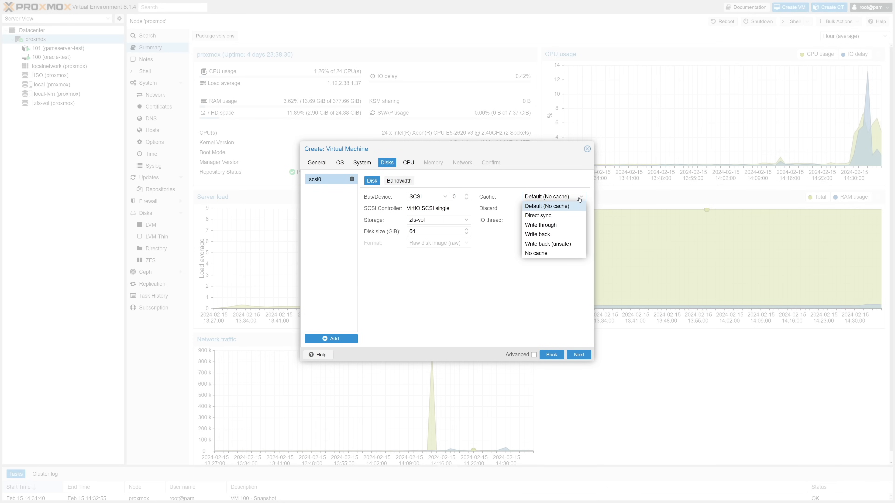
{"action": "left_click", "coordinate": [580, 197]}
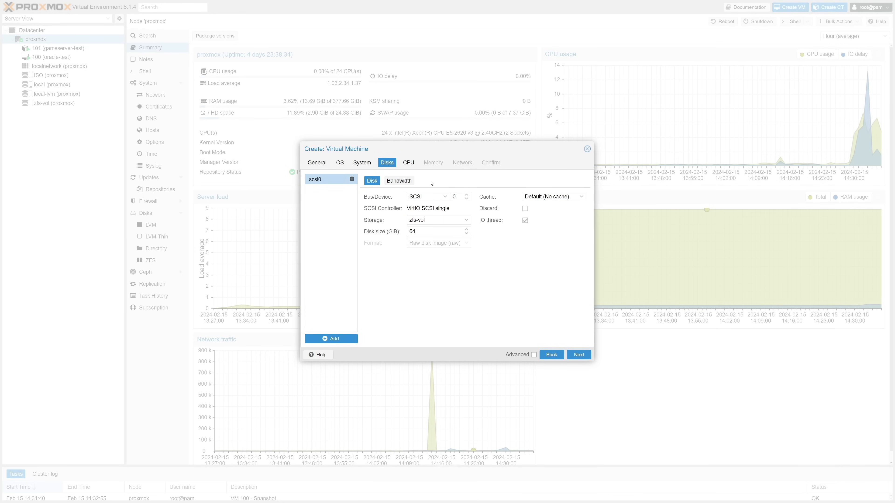
{"action": "left_click", "coordinate": [406, 182]}
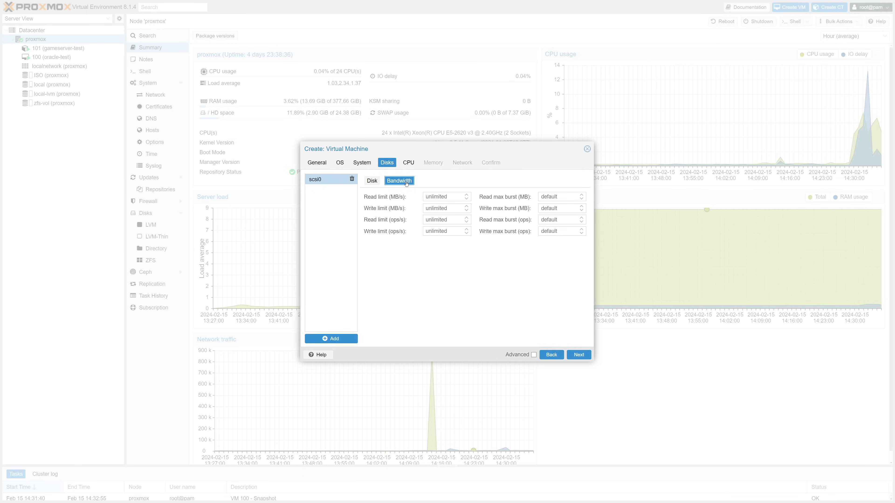
- Configure the virtual machine's CPU with 2 sockets and 4 cores
{"action": "left_click", "coordinate": [410, 165]}
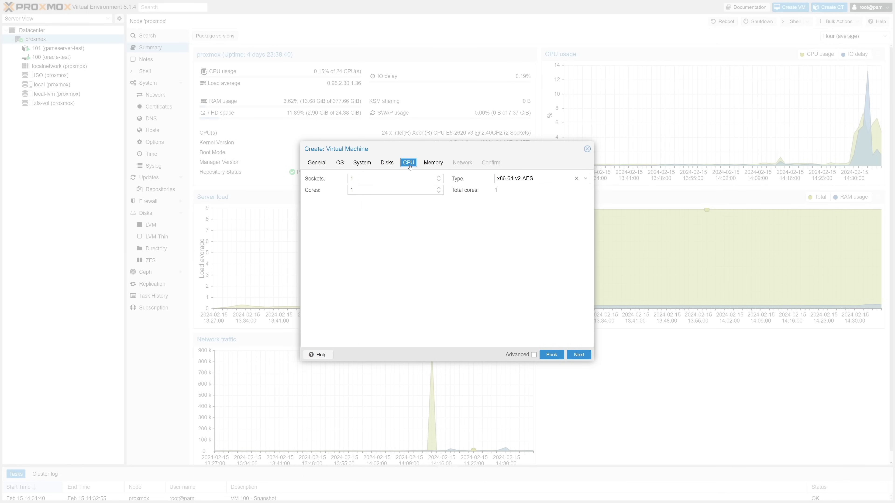
{"action": "left_click", "coordinate": [439, 180]}
{"action": "left_click", "coordinate": [438, 189]}
{"action": "left_click", "coordinate": [439, 188]}
{"action": "left_click", "coordinate": [438, 189]}
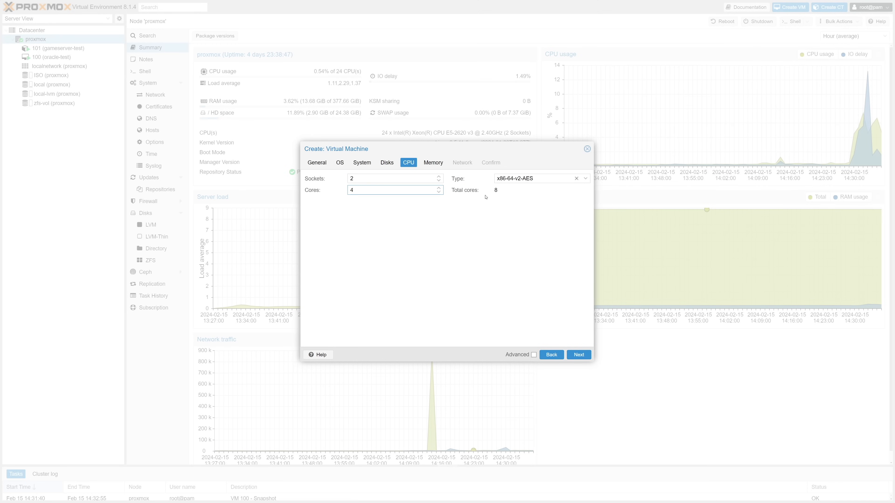
- Browse the list of CPU types from the AMD models through to the QEMU and host types
{"action": "left_click", "coordinate": [587, 180]}
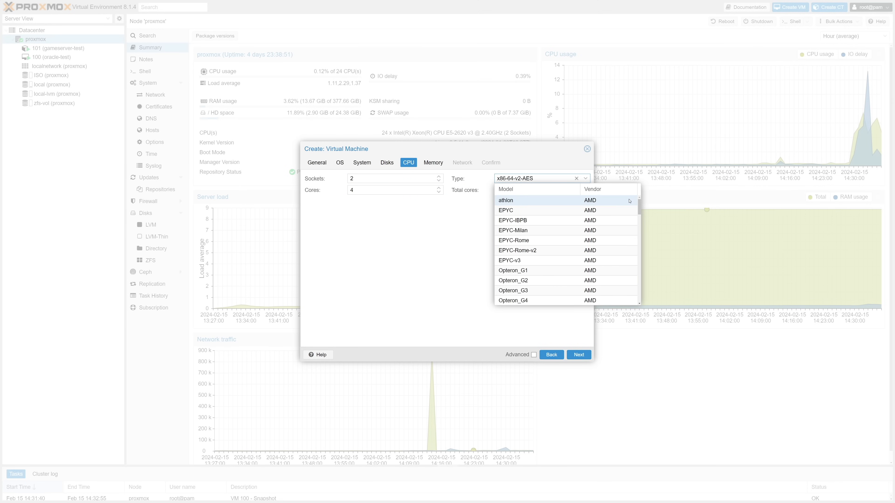
{"action": "left_click_drag", "start_coordinate": [640, 206], "coordinate": [646, 293]}
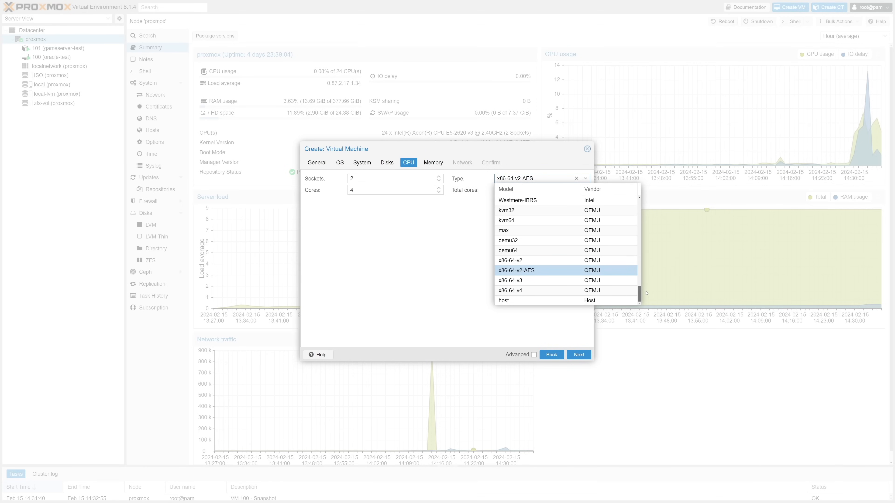
{"action": "left_click_drag", "start_coordinate": [647, 292], "coordinate": [640, 198]}
- Set the virtual machine's memory to 4096 MiB
{"action": "left_click", "coordinate": [433, 162]}
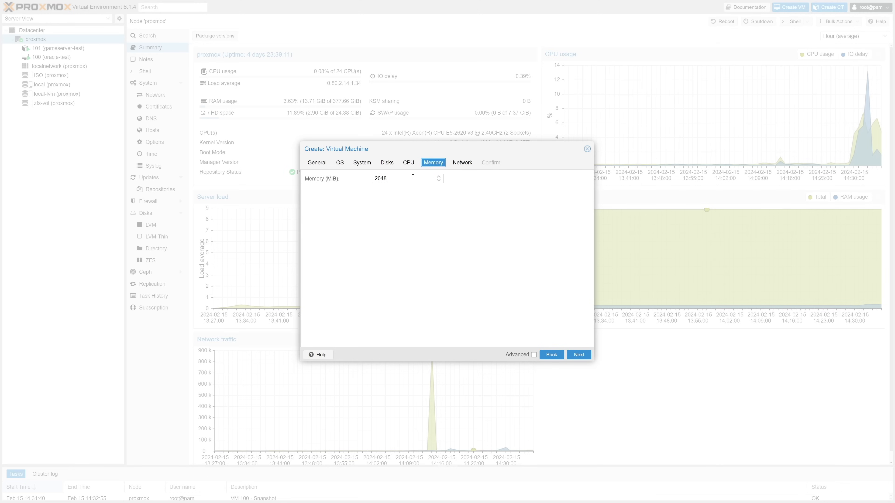
{"action": "left_click_drag", "start_coordinate": [422, 180], "coordinate": [374, 179]}
{"action": "type", "text": "4096"}
- Set the network device's VLAN tag to 10 and show the available network card models, keeping VirtIO (paravirtualized)
{"action": "left_click", "coordinate": [457, 165]}
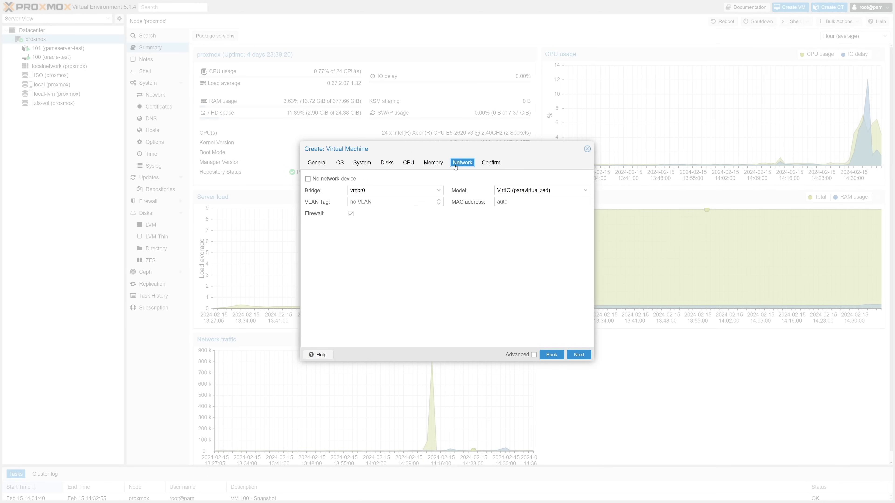
{"action": "left_click", "coordinate": [391, 202]}
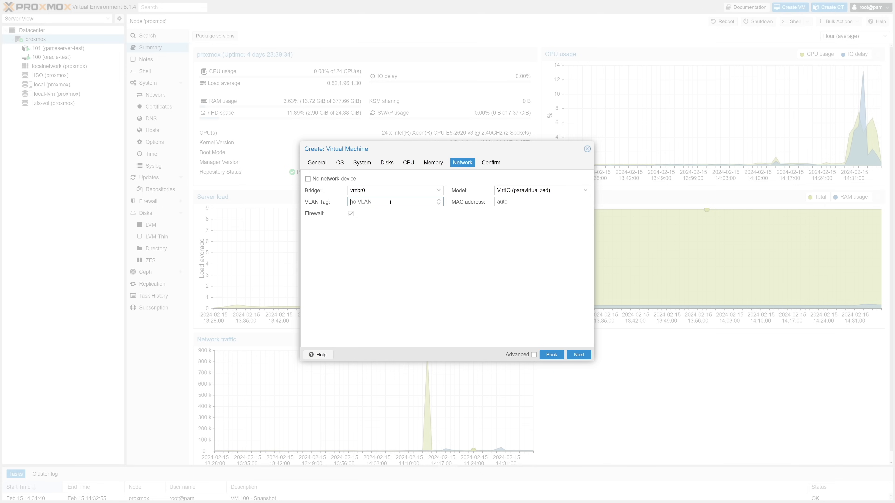
{"action": "type", "text": "10"}
{"action": "left_click", "coordinate": [583, 191]}
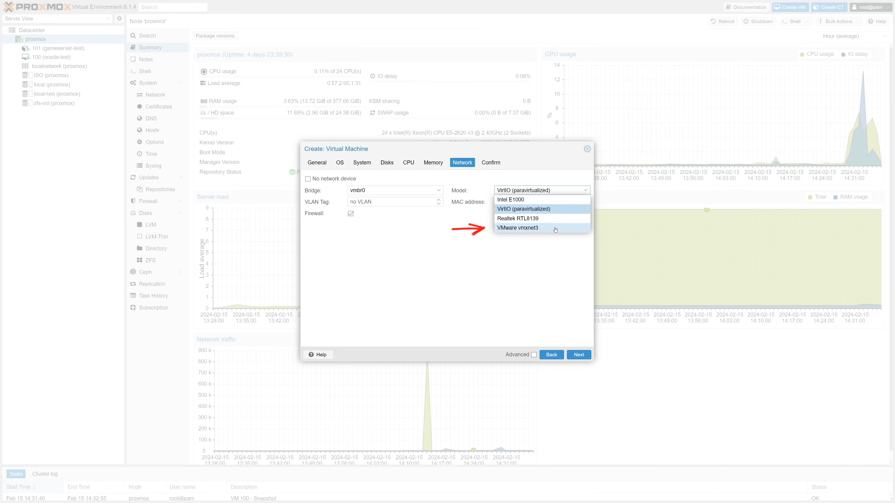
{"action": "left_click", "coordinate": [450, 232]}
- Create Oracle-VM-2 after reviewing its configuration summary, and start it from its console
{"action": "left_click", "coordinate": [490, 162]}
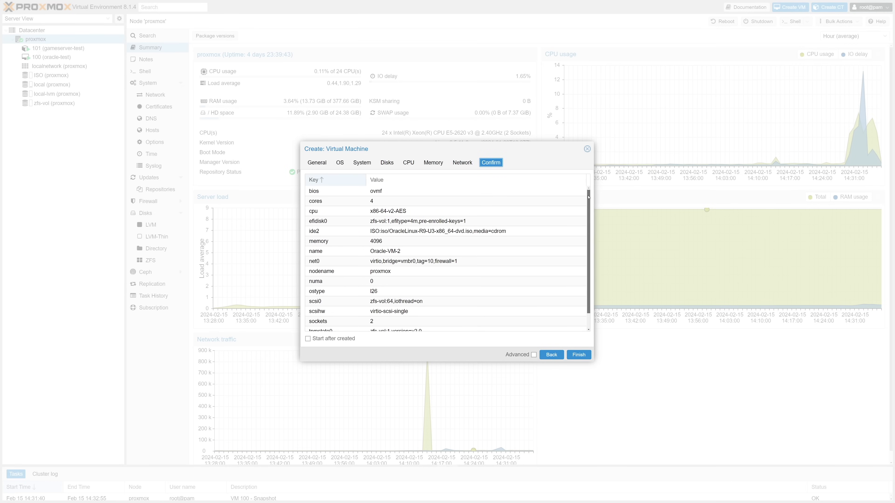
{"action": "scroll", "coordinate": [588, 196], "scroll_direction": "down", "scroll_amount": 2}
{"action": "left_click", "coordinate": [579, 354]}
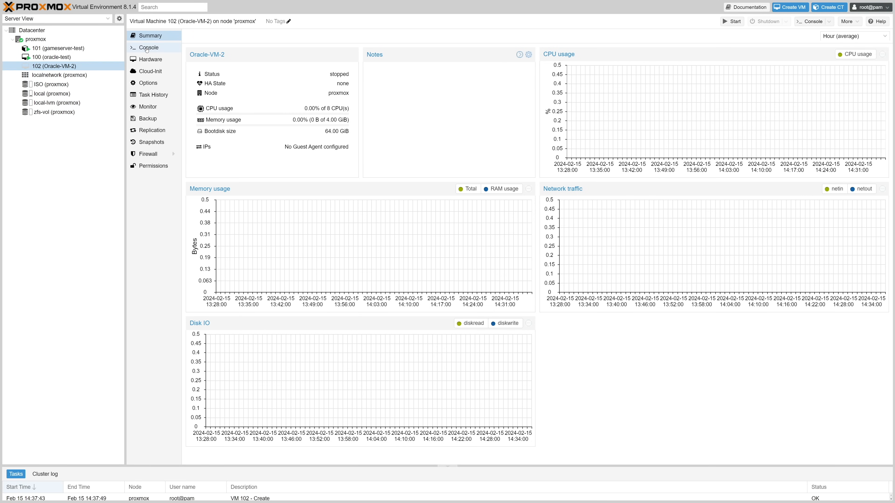
{"action": "left_click", "coordinate": [147, 48]}
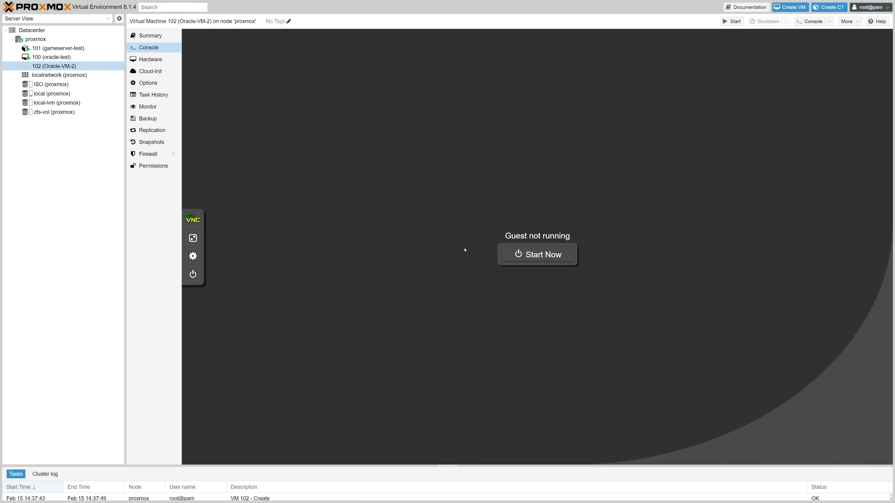
{"action": "left_click", "coordinate": [509, 254]}
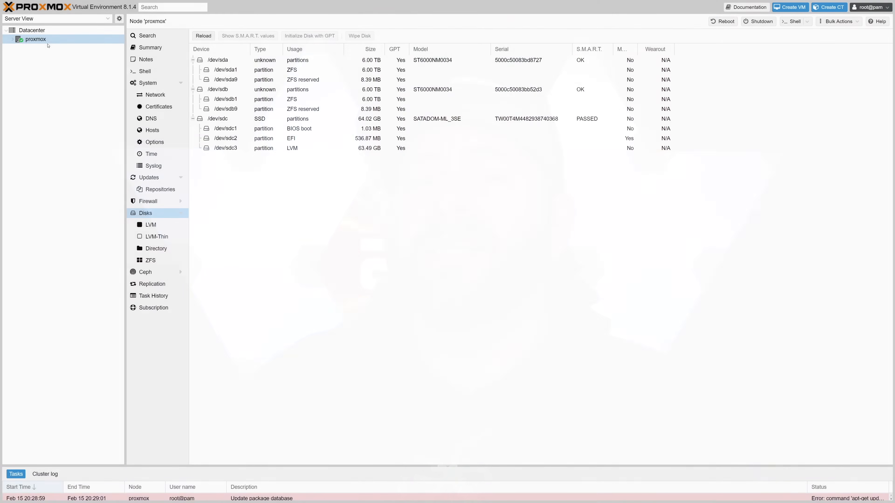
- Look at the actions offered directly on the proxmox node, and check whether its Disks entries offer any
{"action": "right_click", "coordinate": [49, 40]}
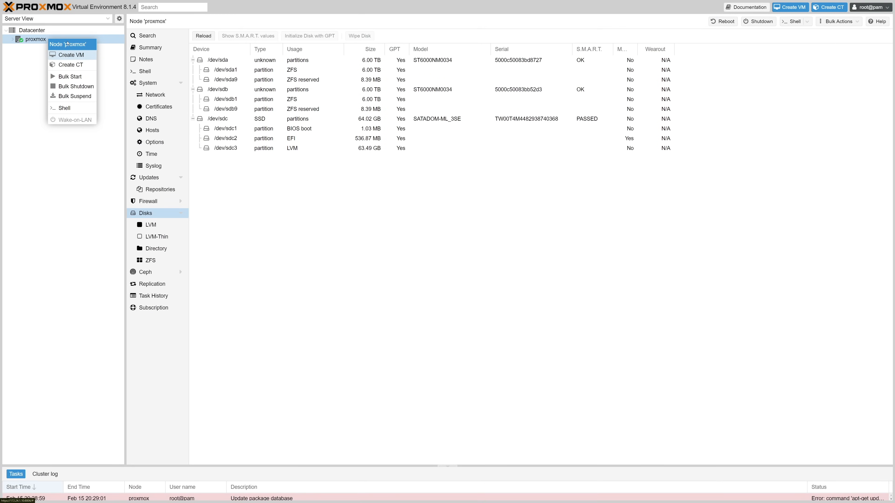
{"action": "right_click", "coordinate": [152, 215]}
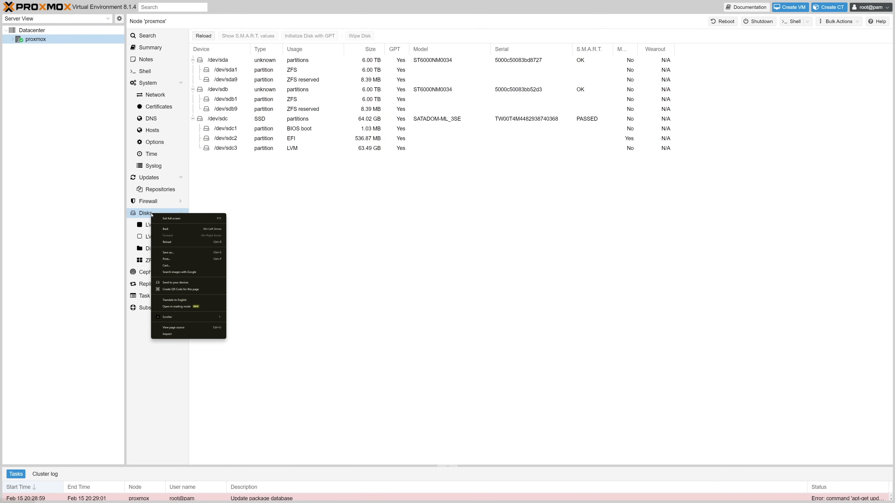
{"action": "left_click", "coordinate": [243, 198]}
{"action": "left_click", "coordinate": [162, 224]}
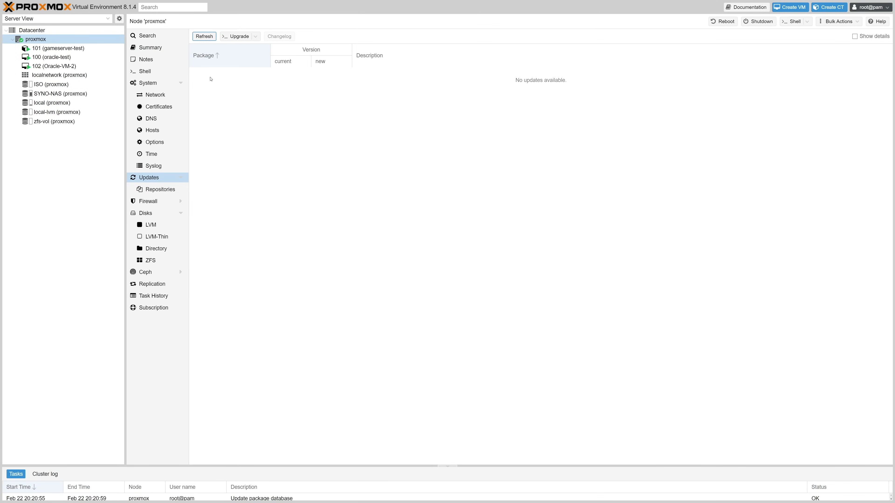
- Refresh the proxmox node's list of available package updates
{"action": "left_click", "coordinate": [204, 37]}
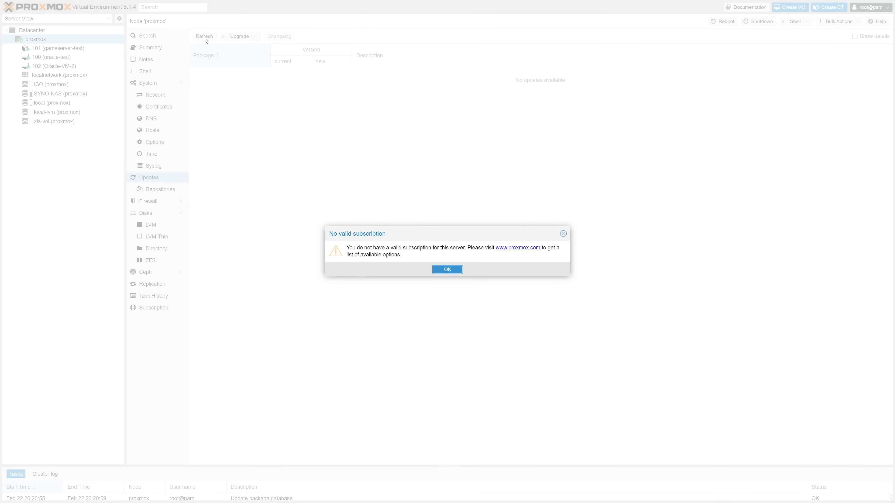